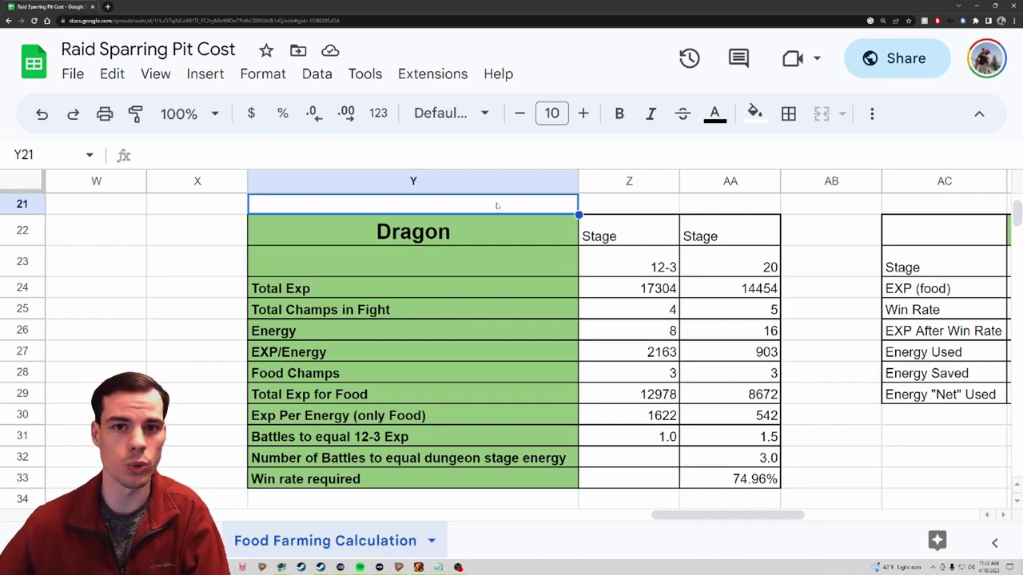
- Compare total exp, champion count, energy and EXP/Energy for stages 12-3 and 20 in the Dragon table
click(673, 291)
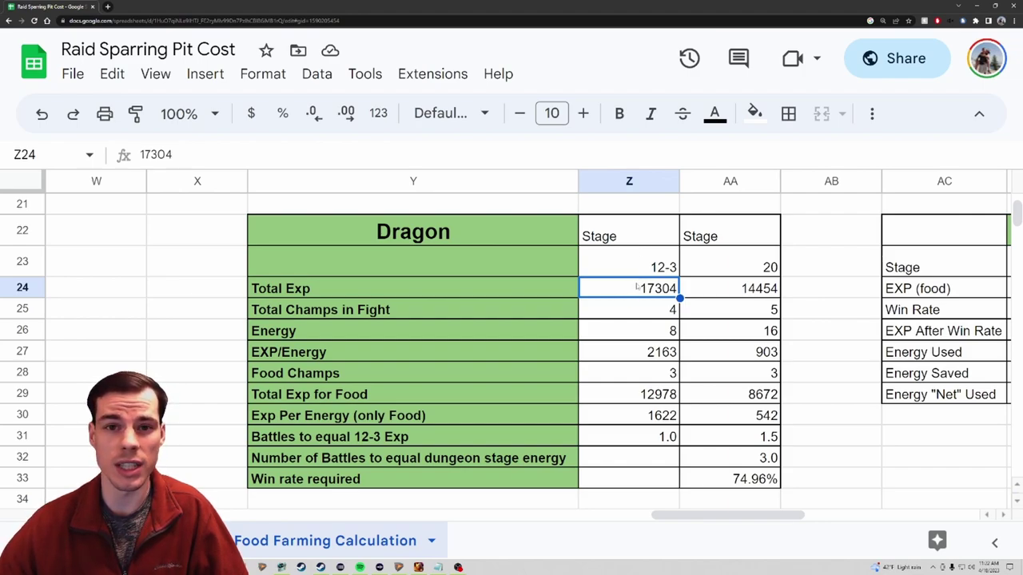
click(713, 289)
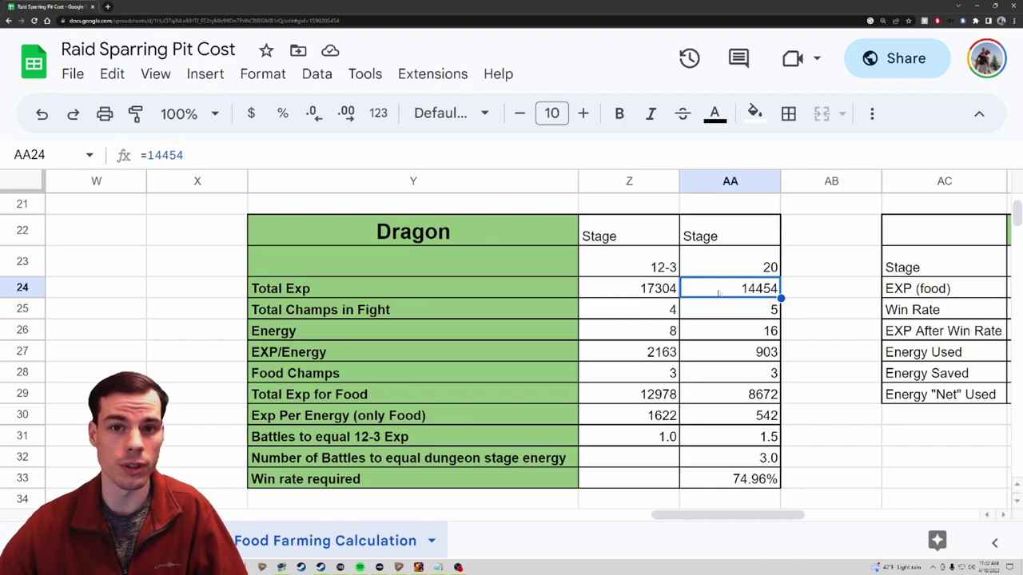
click(667, 312)
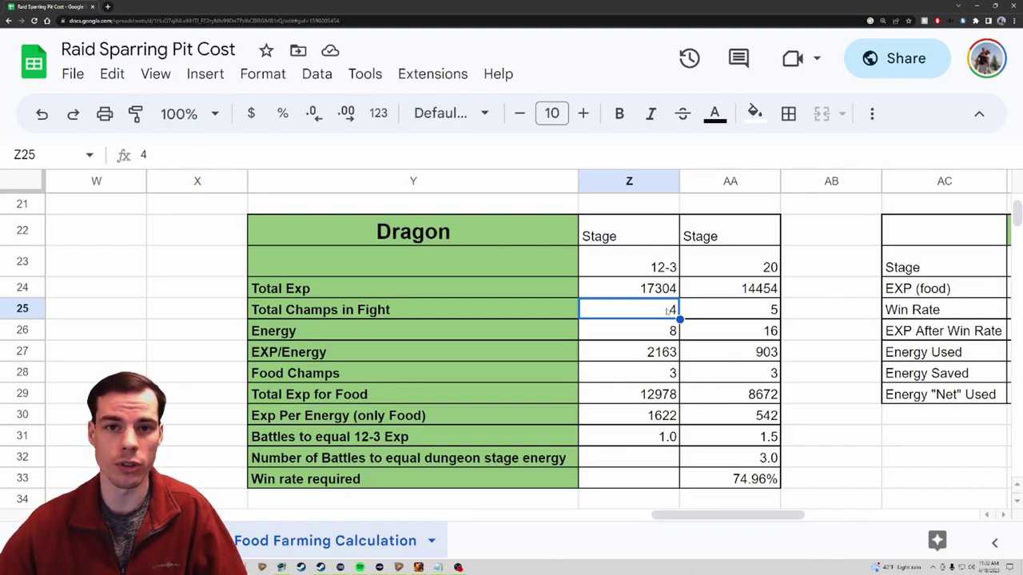
click(719, 308)
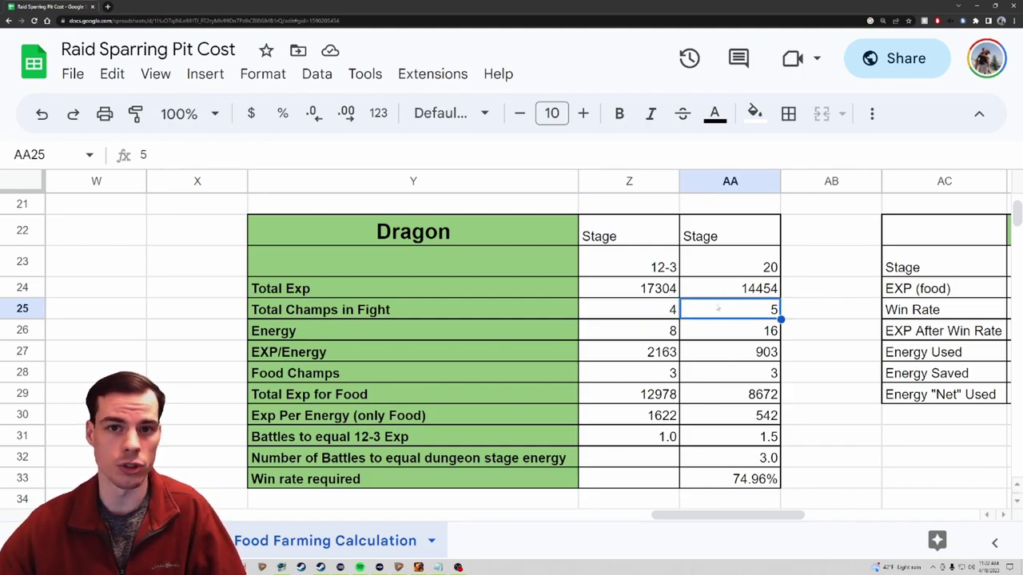
click(637, 338)
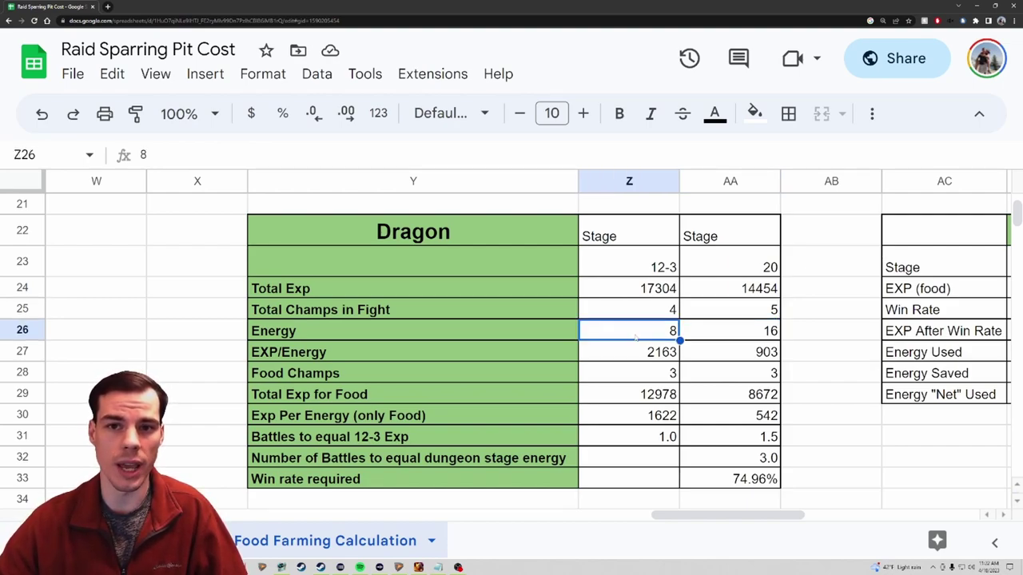
click(739, 335)
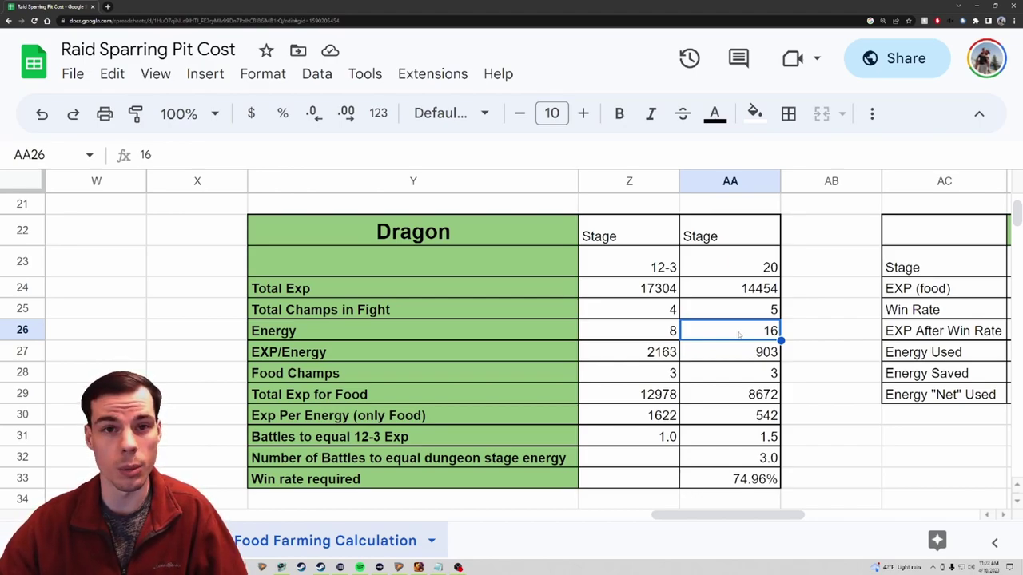
key(Down)
key(Left)
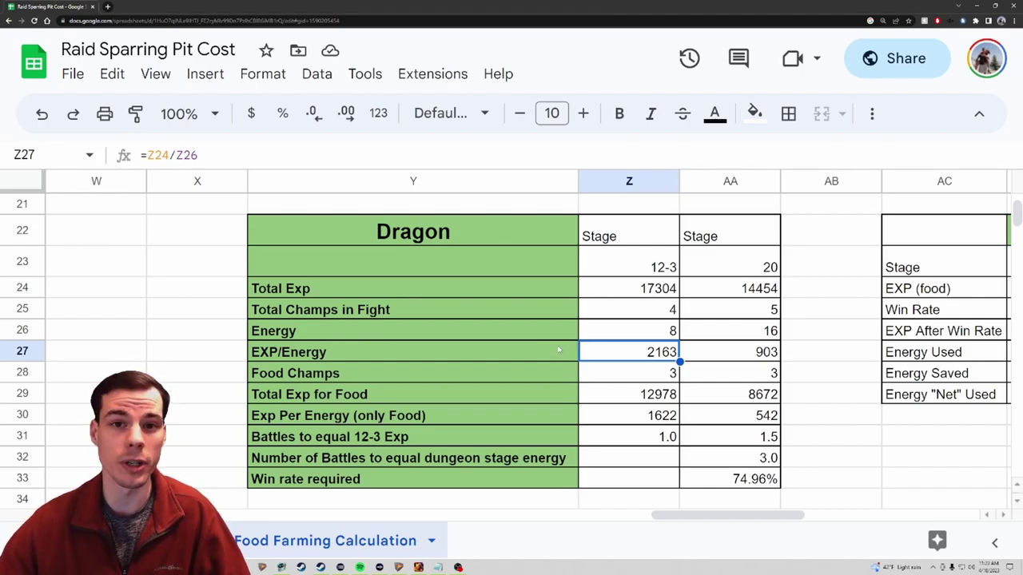
click(692, 360)
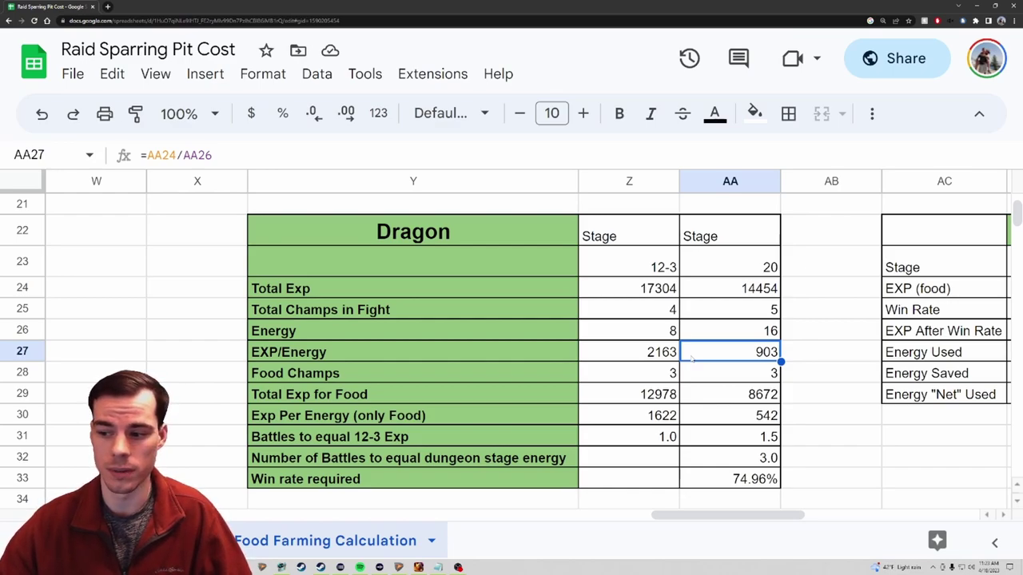
- Examine the food champion rows and the battles needed to equal 12-3 exp and dungeon energy in the Dragon table
click(642, 374)
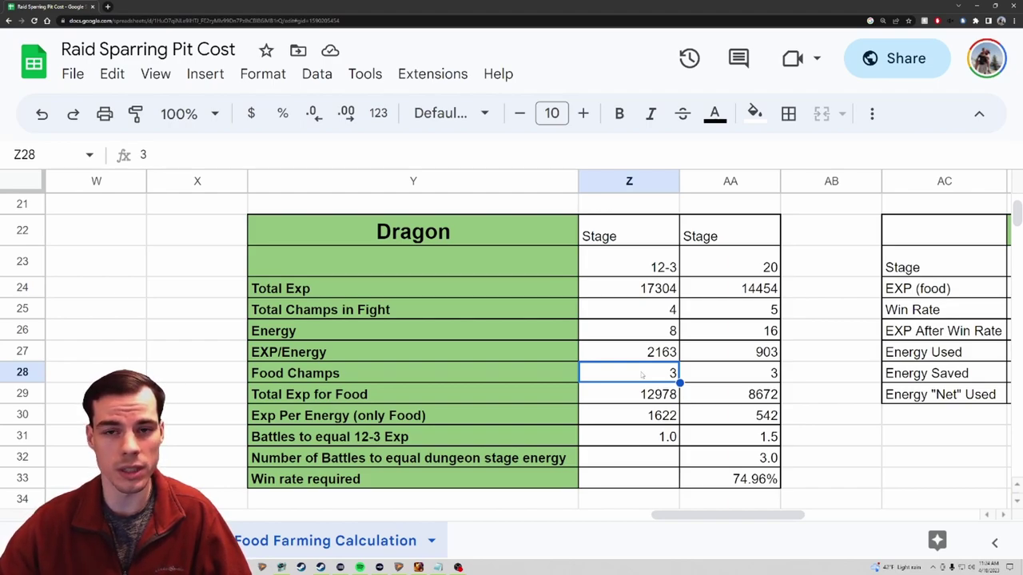
click(645, 394)
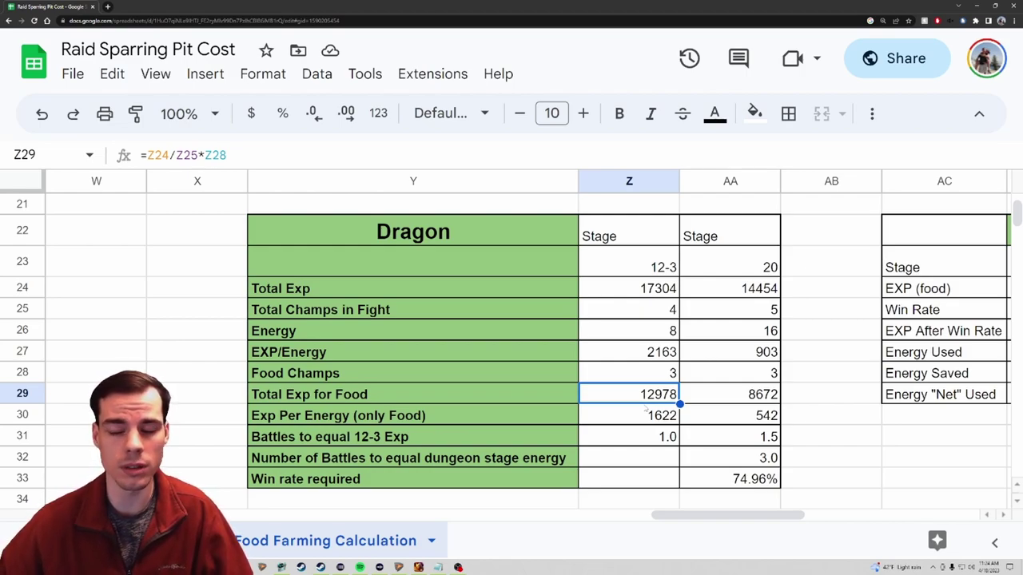
click(734, 394)
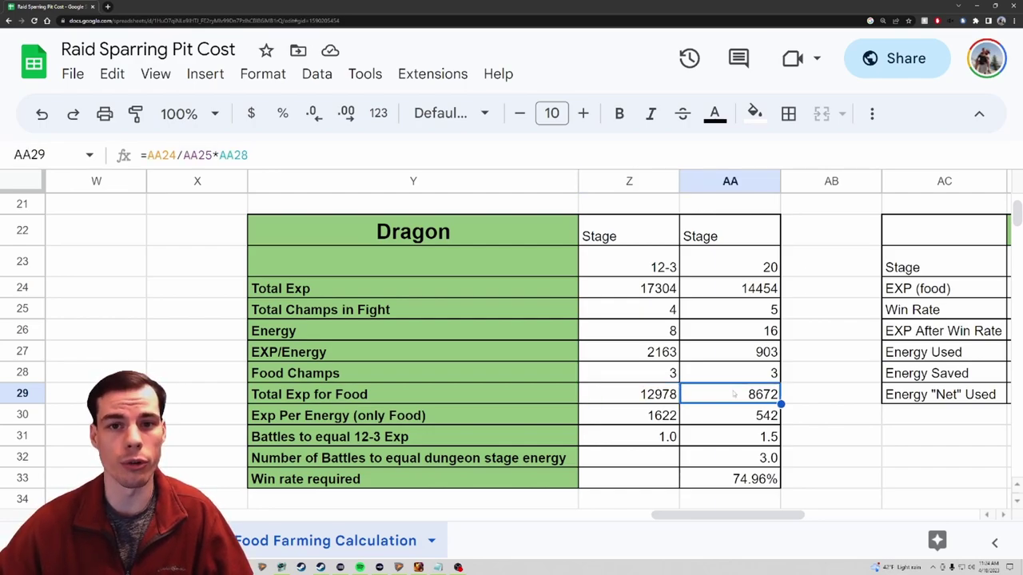
click(629, 422)
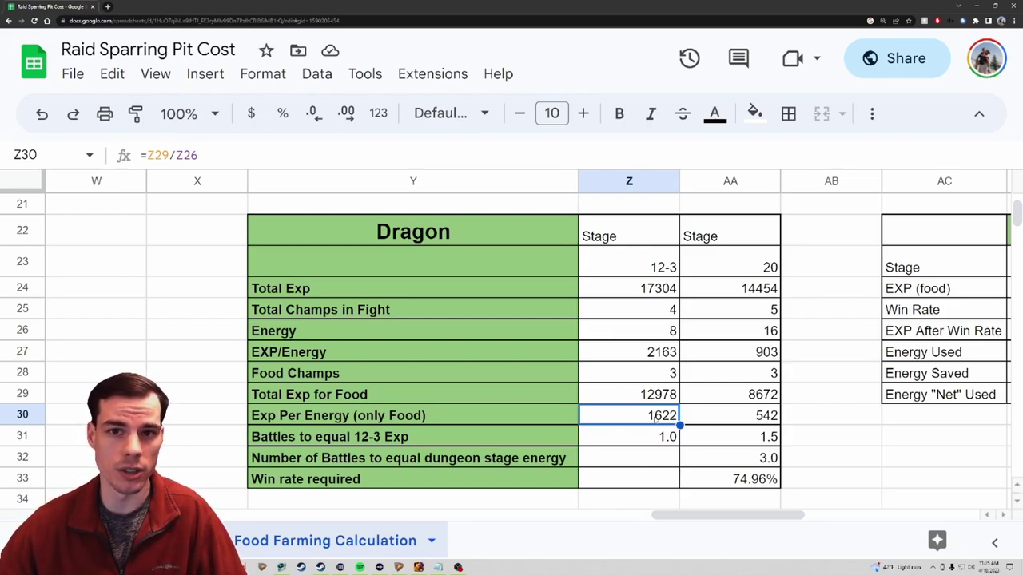
key(Down)
key(Right)
key(Right)
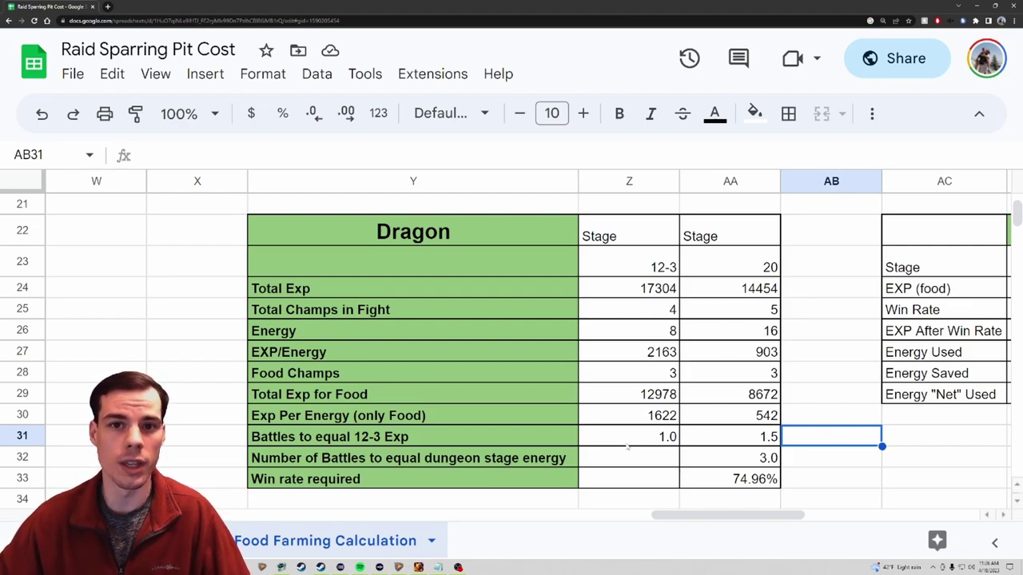
click(721, 440)
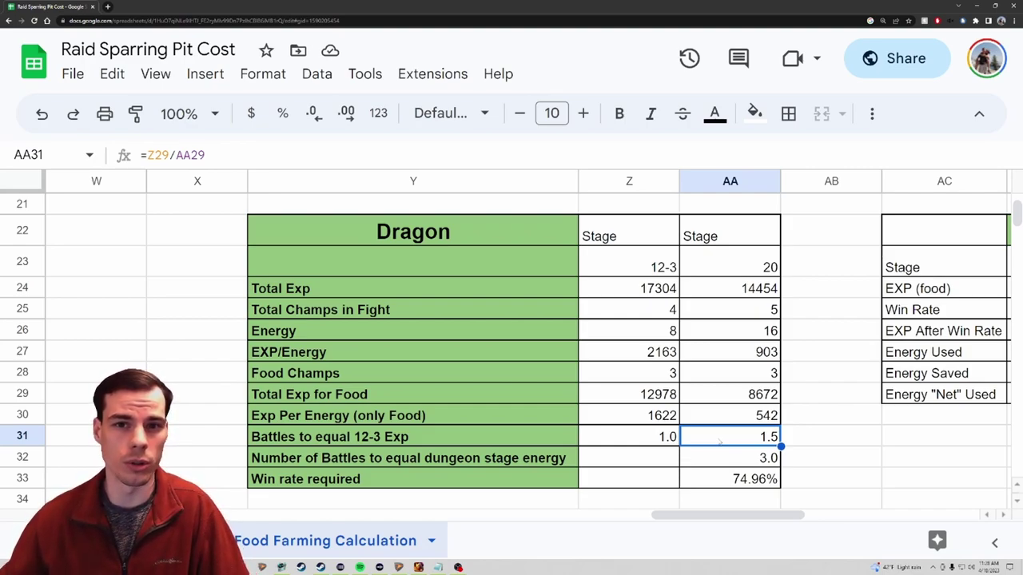
click(673, 458)
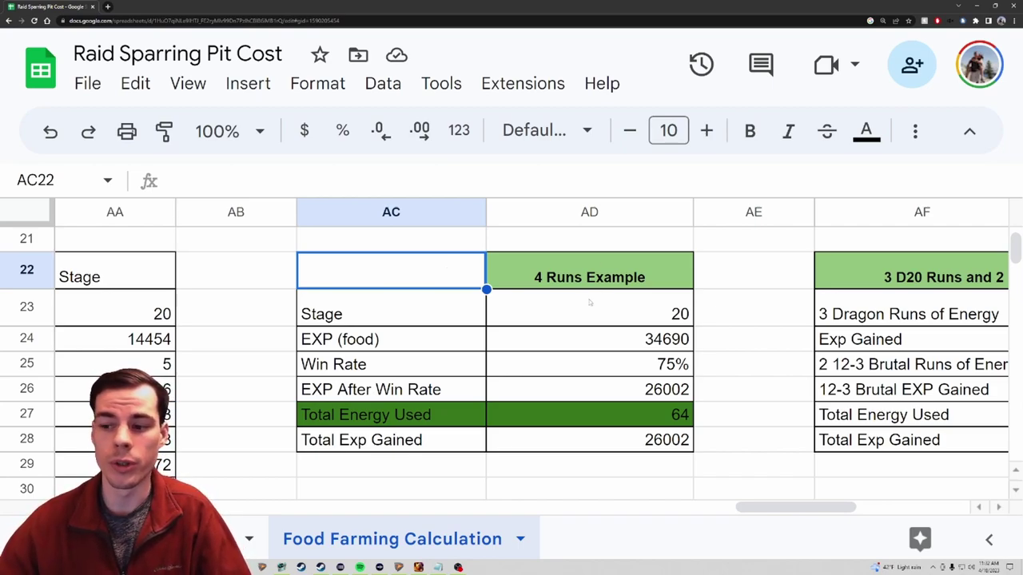
- Review the stage, win rate, energy used and exp gained cells in the 4 Runs Example table
click(580, 312)
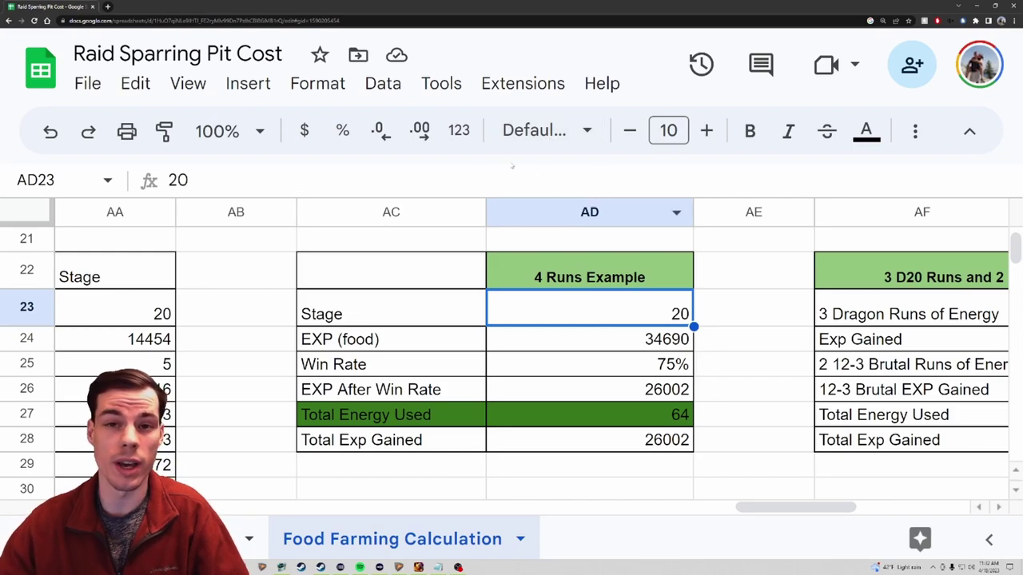
click(721, 341)
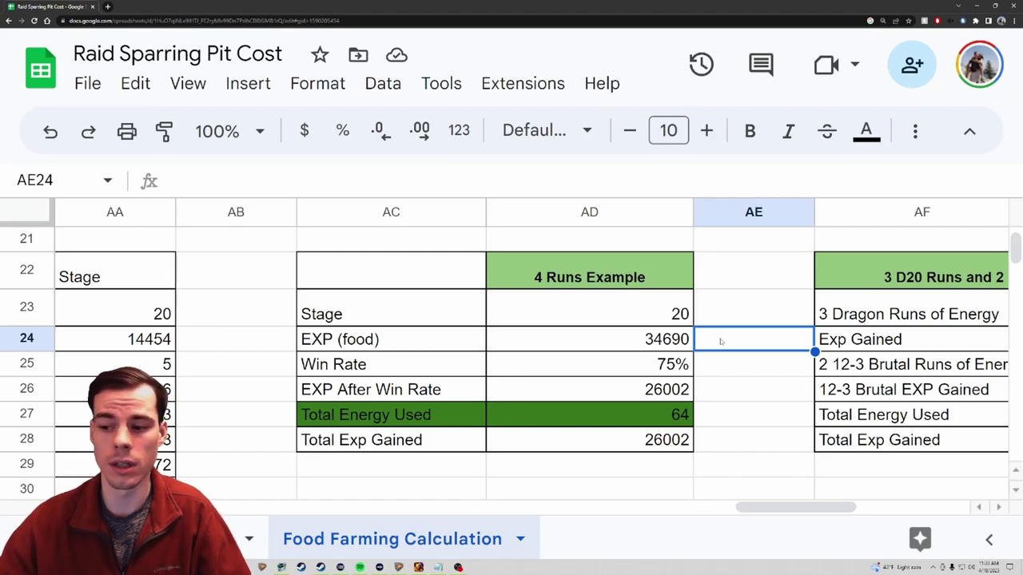
click(616, 370)
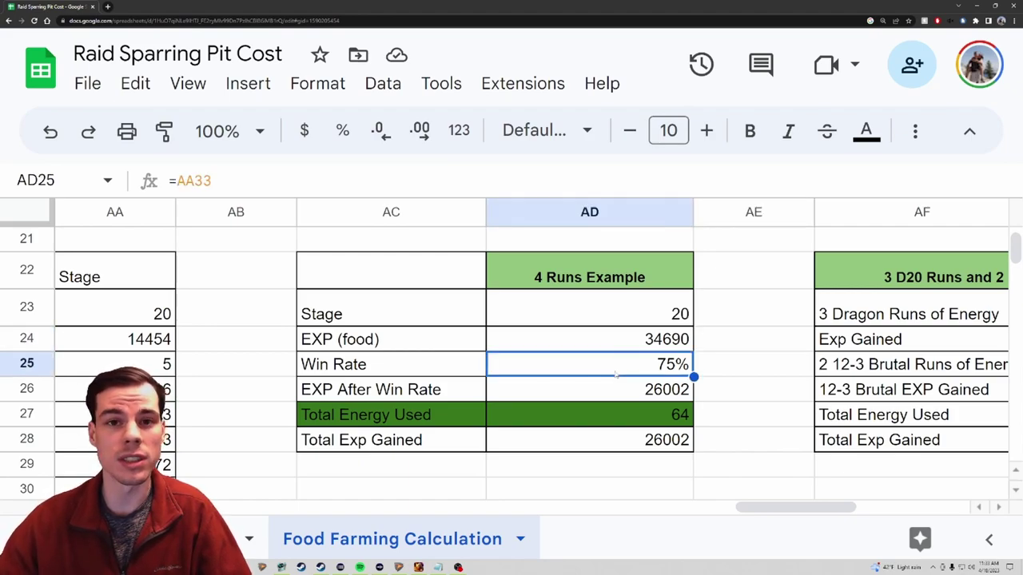
click(726, 337)
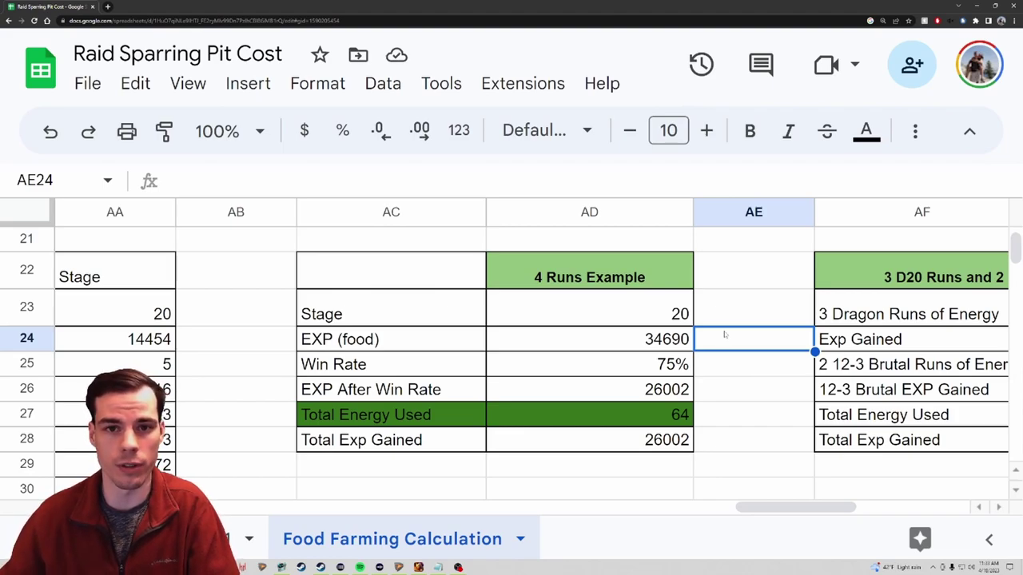
key(Left)
key(Down)
key(Down)
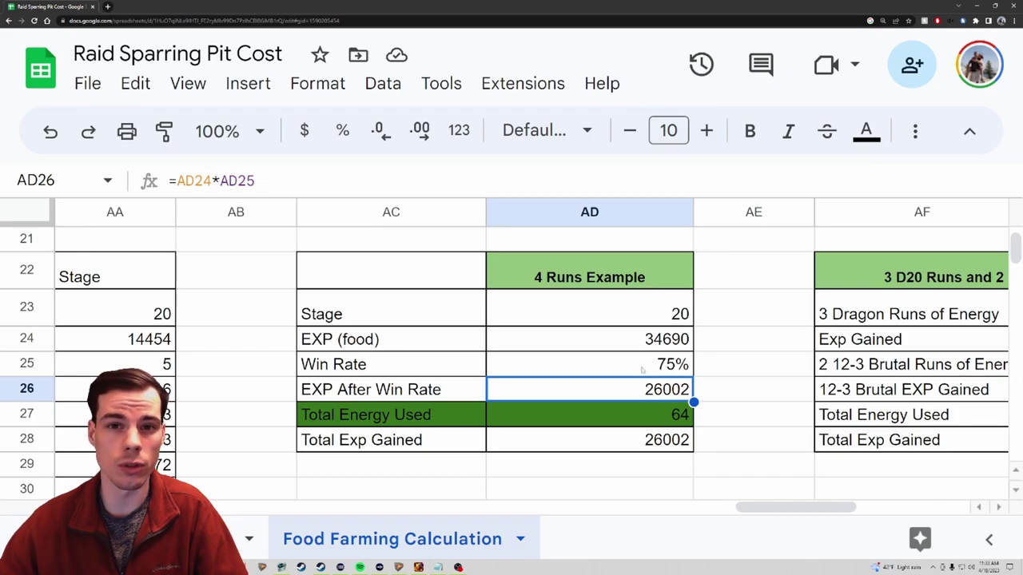
key(Down)
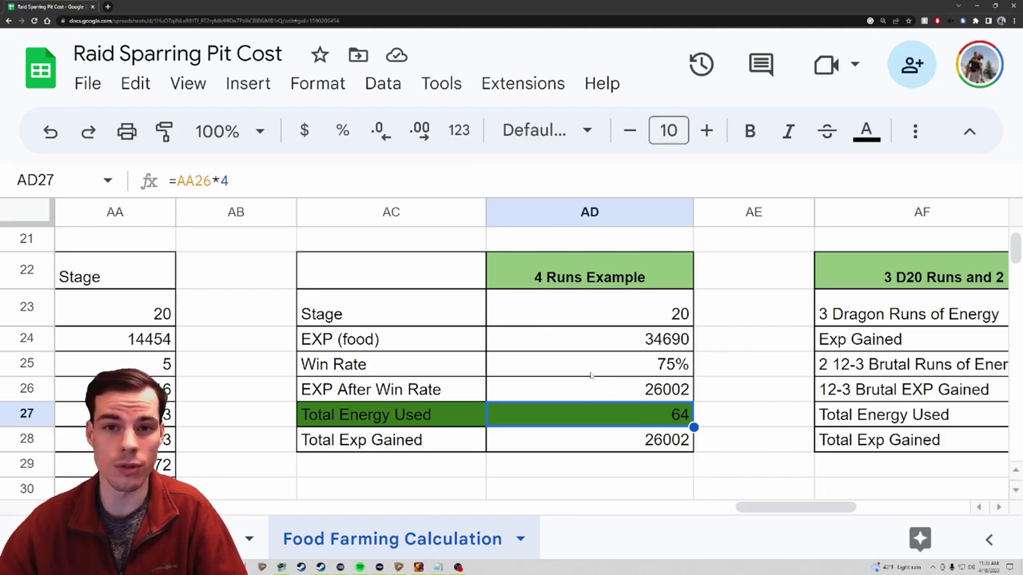
key(Down)
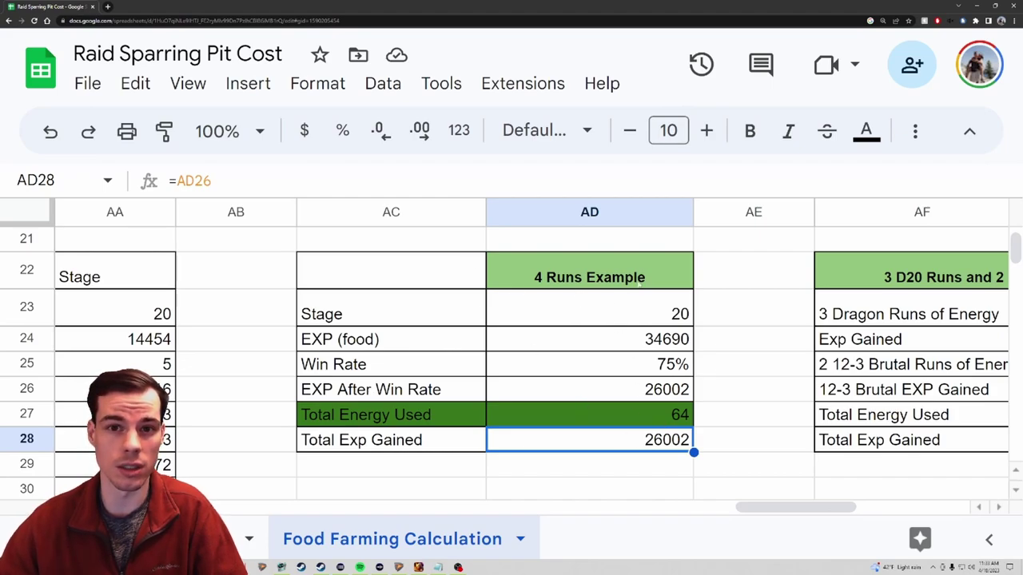
- Review the energy and exp cells in the 3 D20 Runs and 2 12-3 Brutal table down to Total Exp Gained
scroll(598, 358, right, 3)
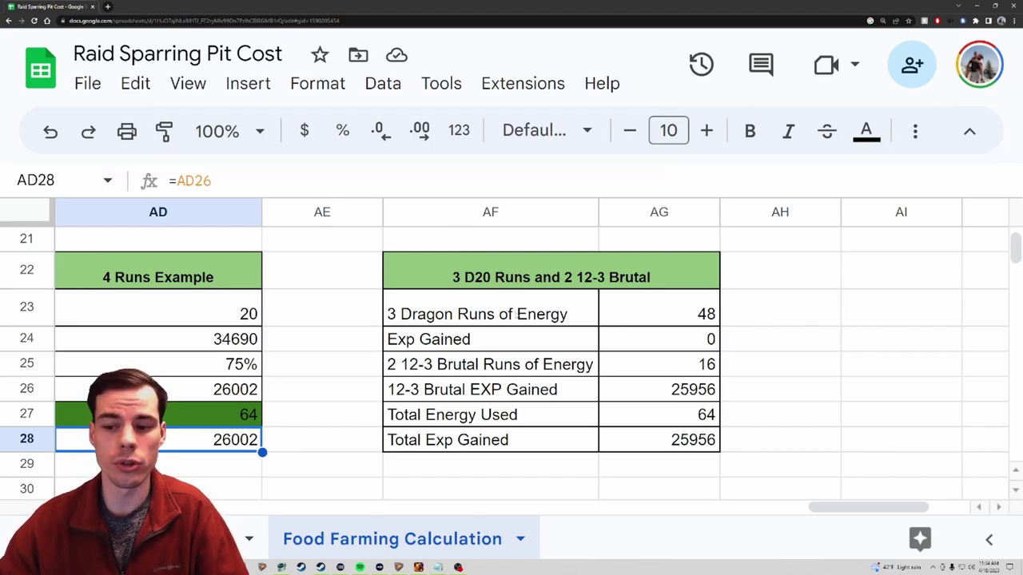
click(659, 315)
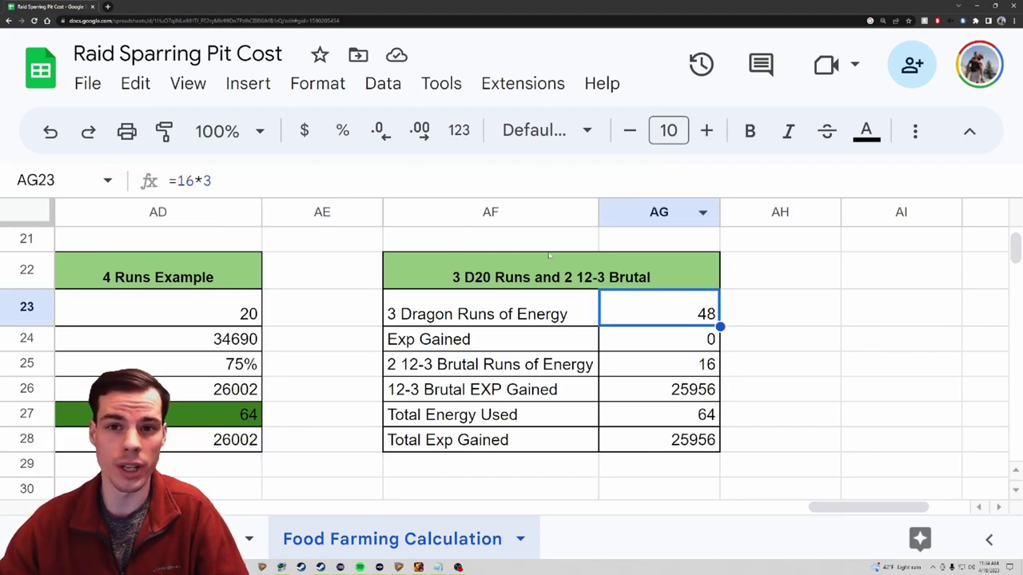
click(639, 345)
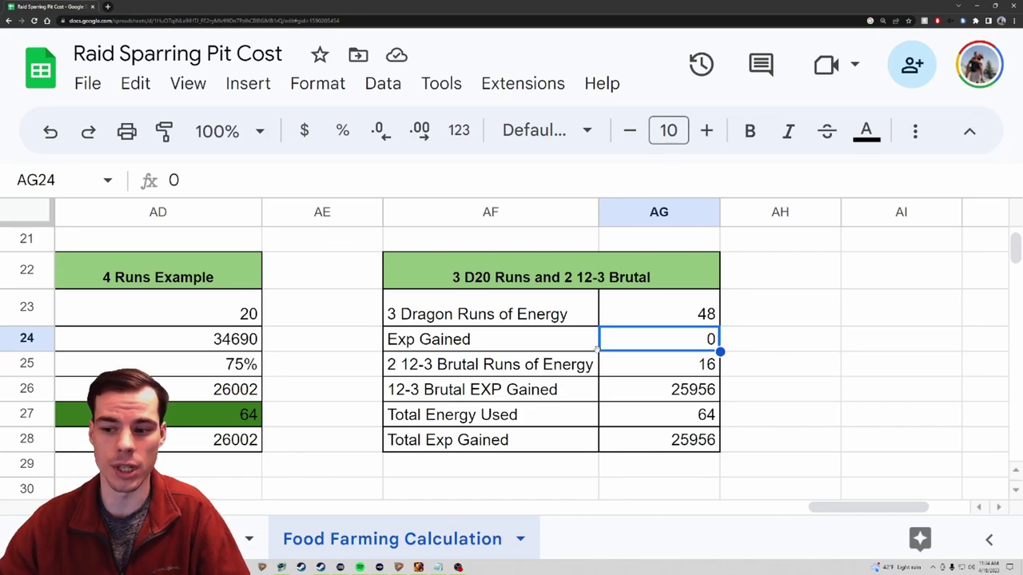
click(595, 364)
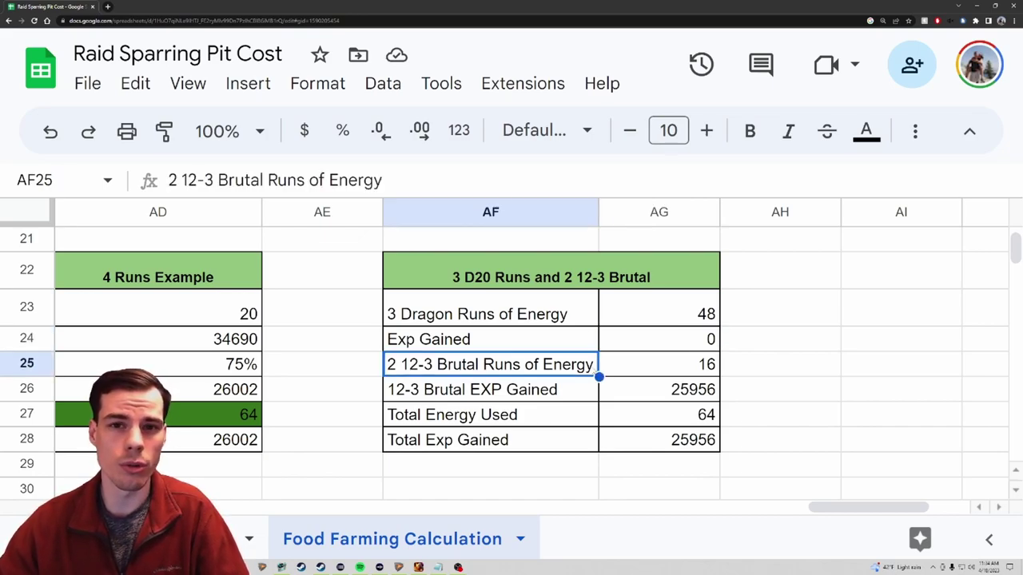
click(652, 366)
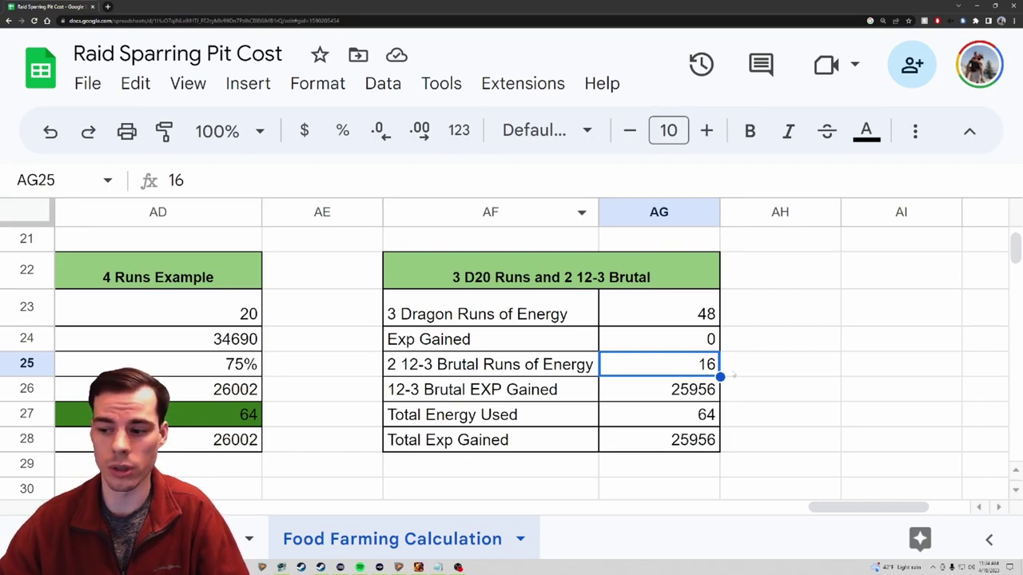
click(593, 391)
click(623, 393)
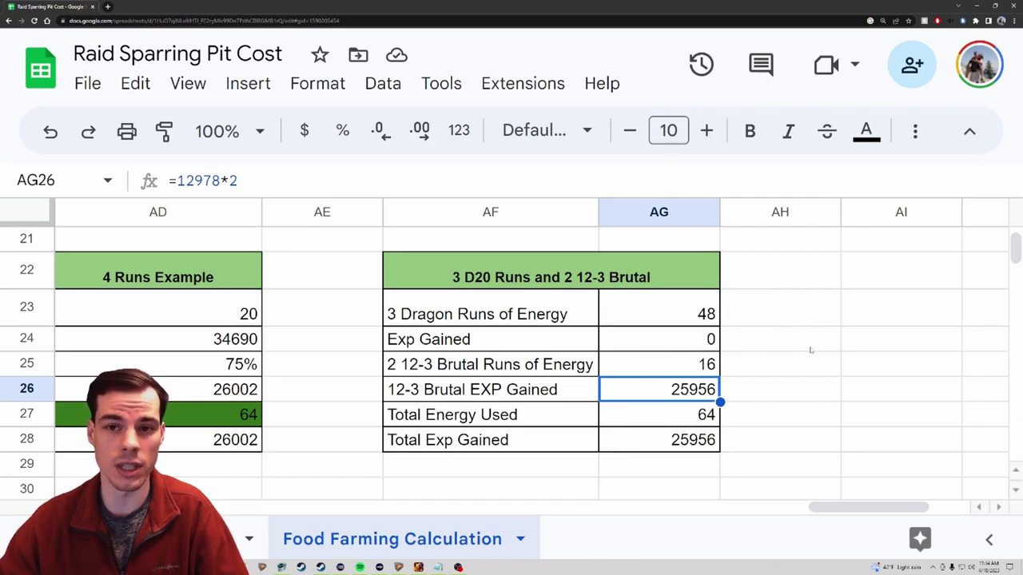
click(634, 414)
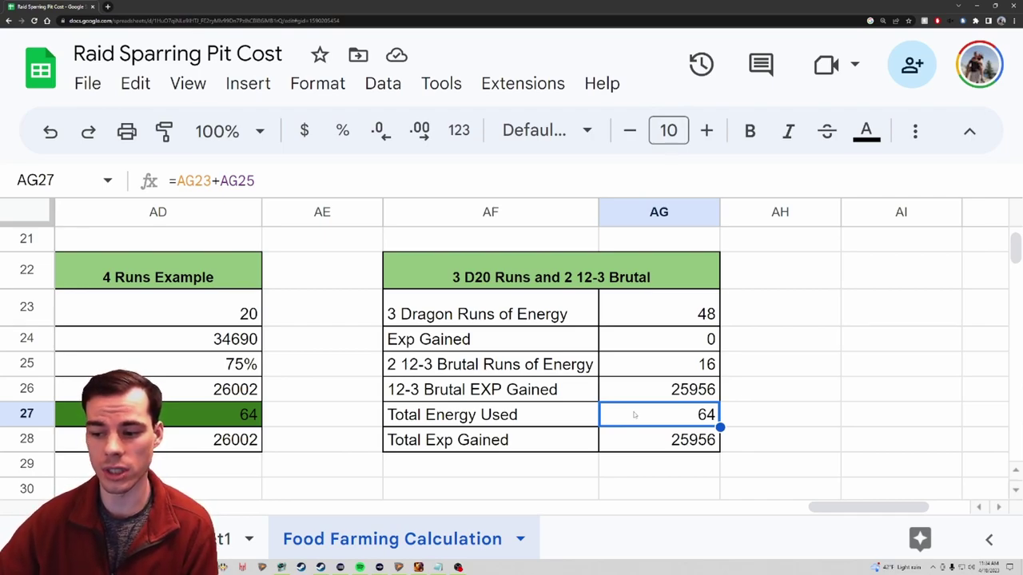
click(641, 448)
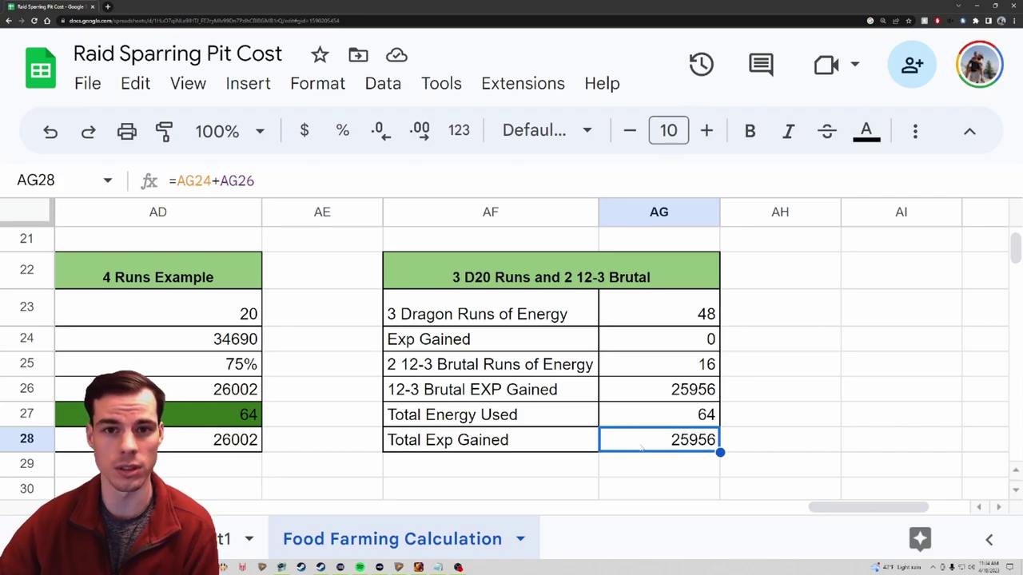
click(655, 485)
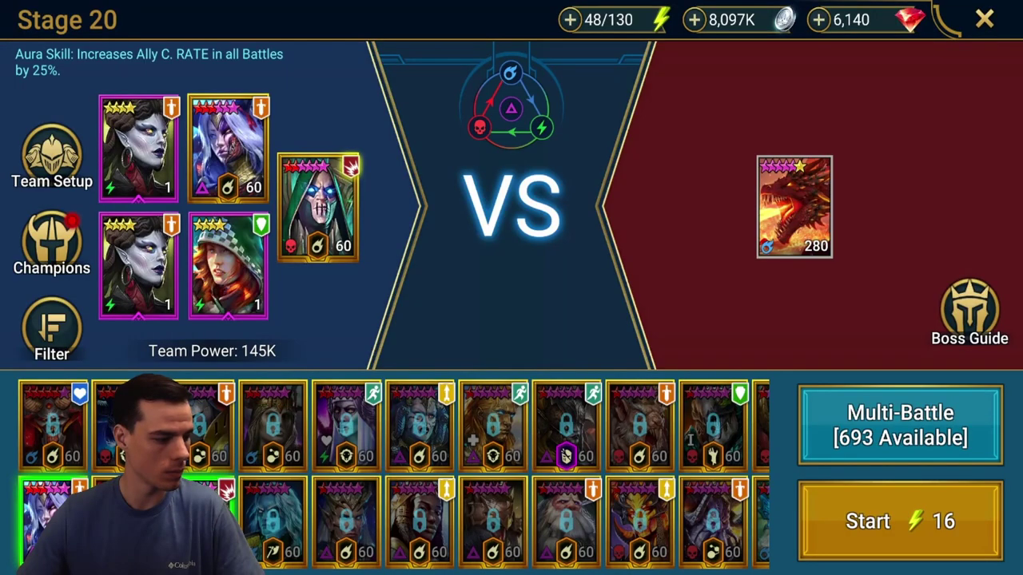
- Switch to the game and start the Stage 20 dragon battle and the Stage 12-3 Brutal battle, replaying the latter
click(900, 521)
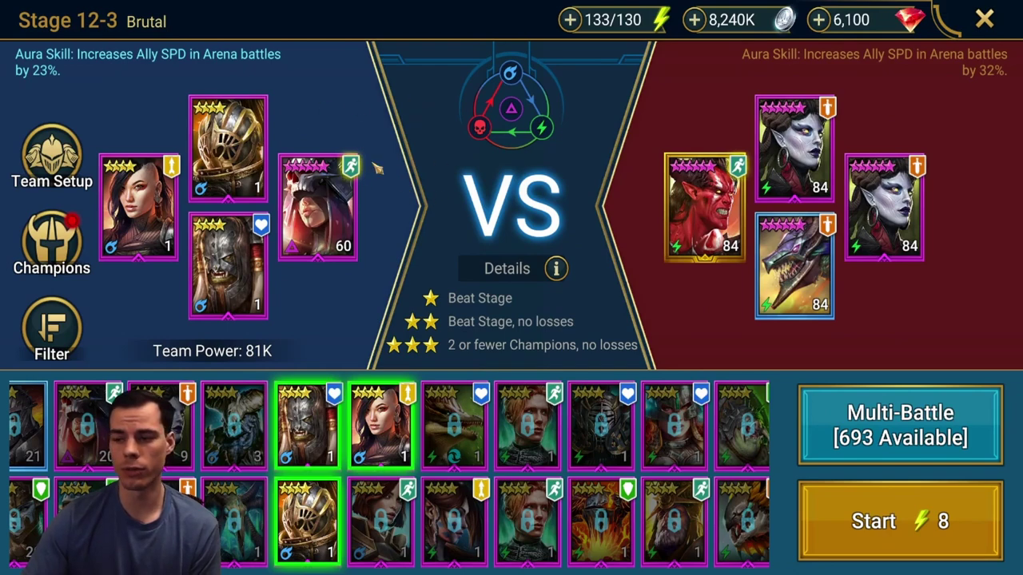
click(878, 535)
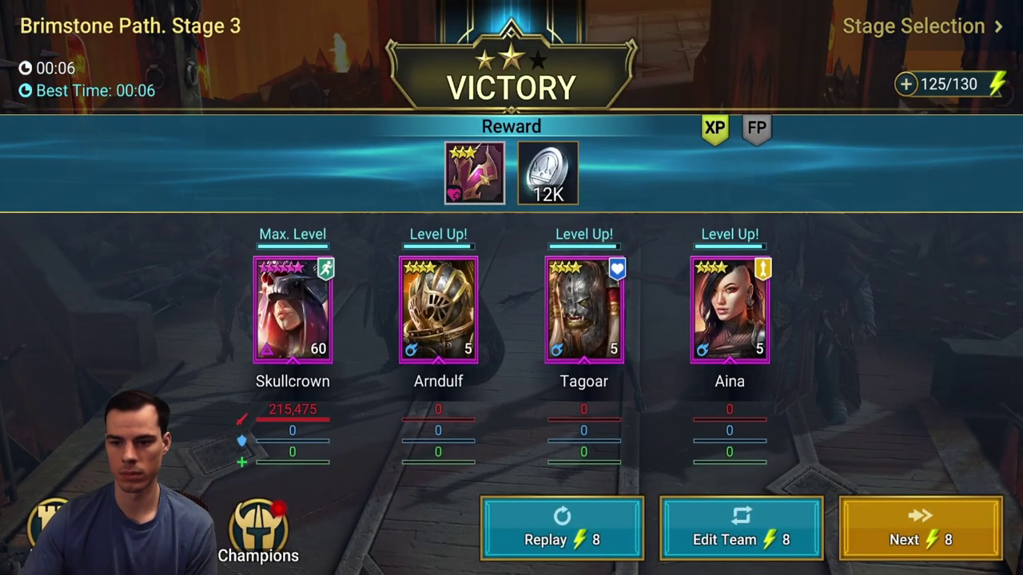
click(562, 527)
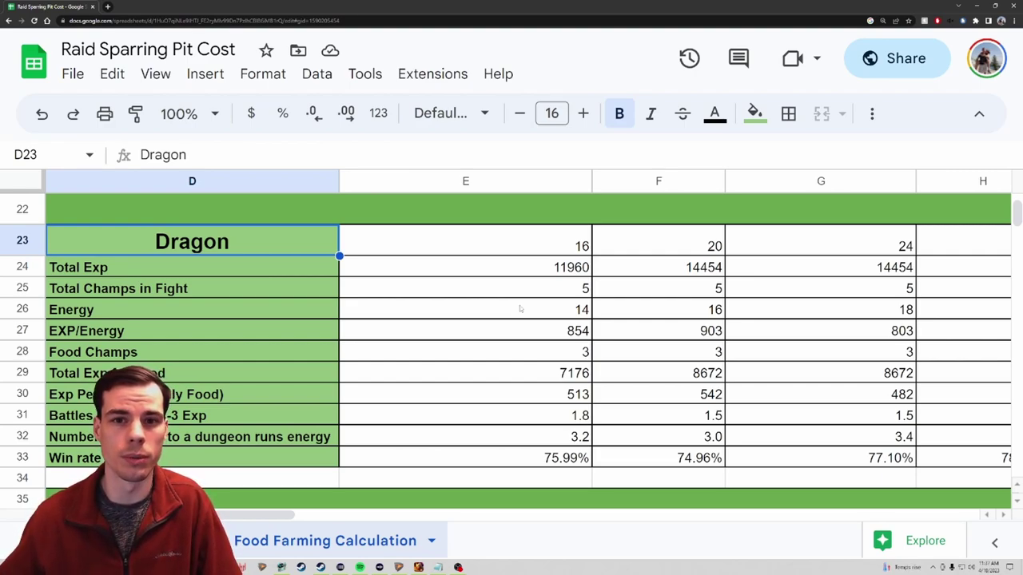
- Review the Stage 16 column of the Dragon table from Total Exp through EXP/Energy
click(515, 267)
click(533, 241)
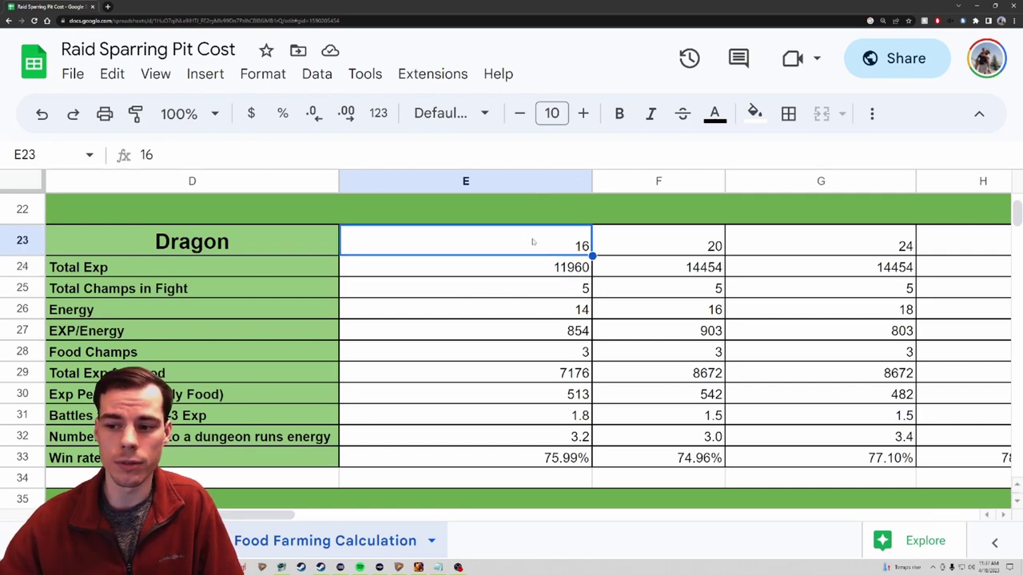
click(532, 274)
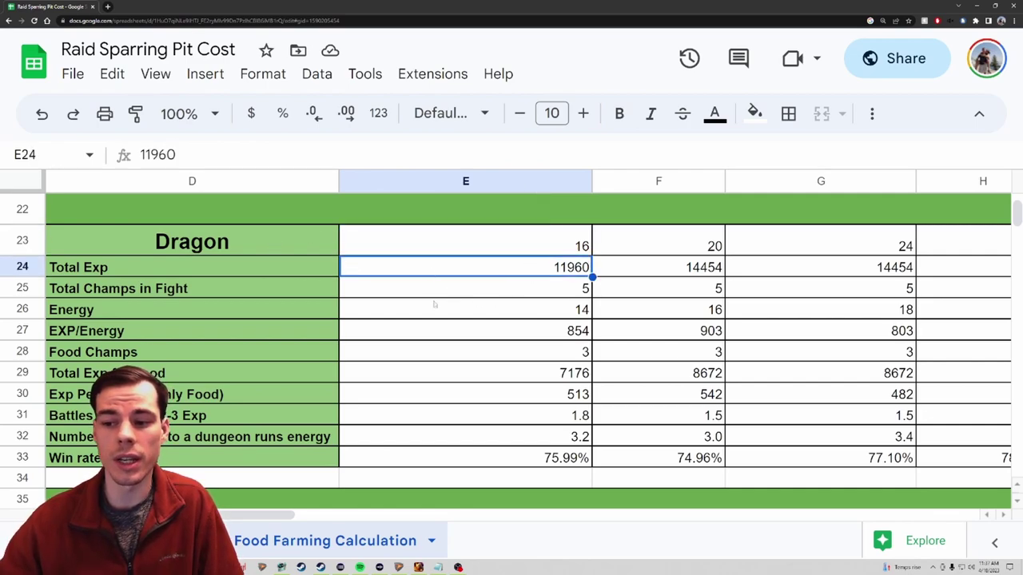
click(550, 290)
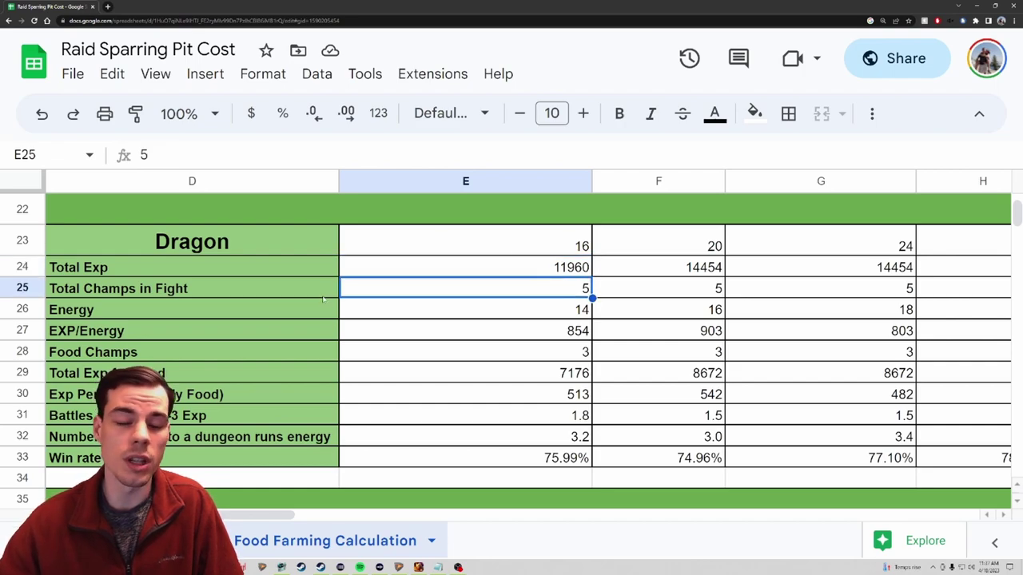
click(497, 313)
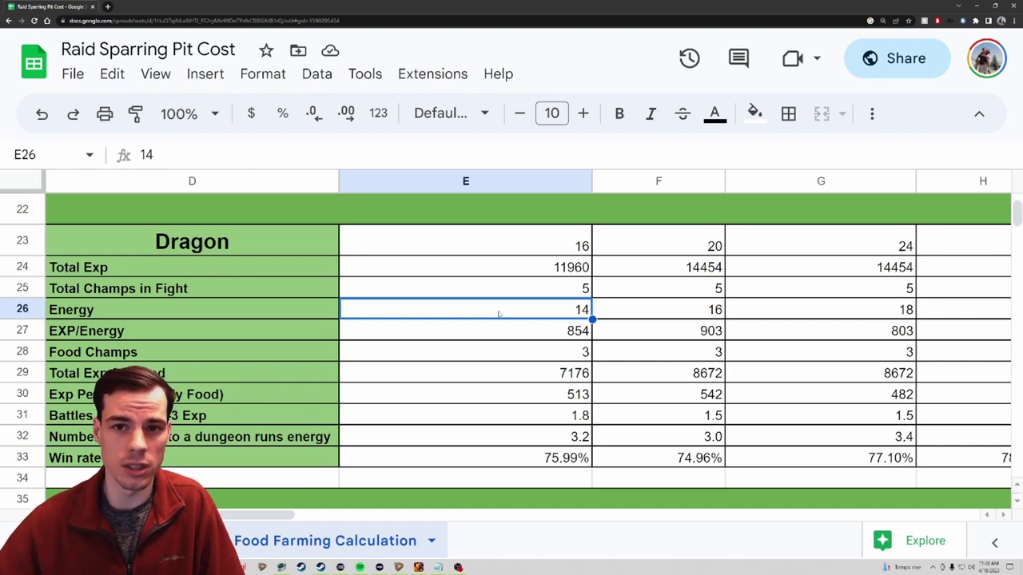
click(510, 331)
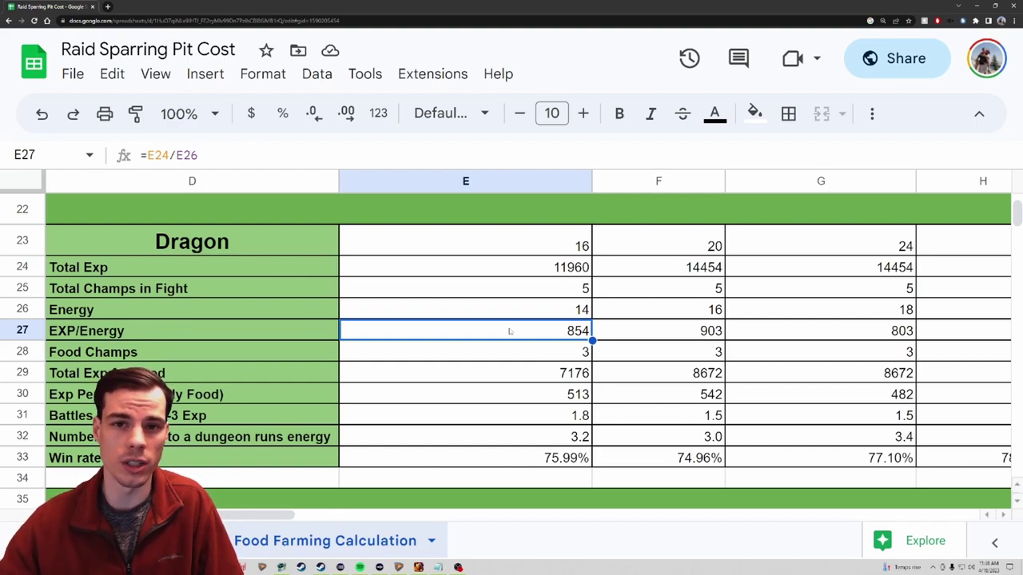
- Examine the Stage 16 food champion rows down to the number of 12-3 battles equal to a dungeon run's energy
click(534, 350)
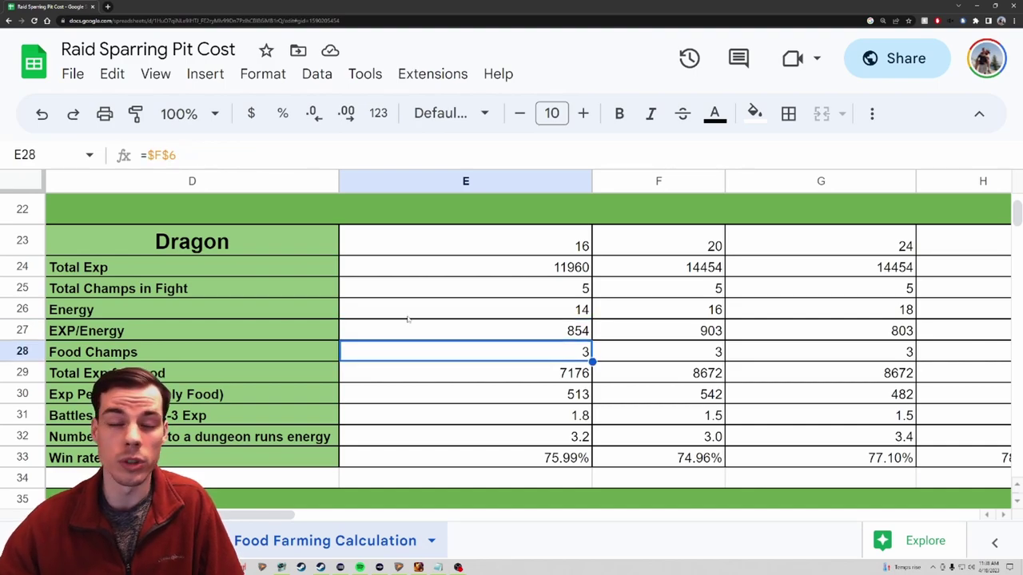
click(496, 379)
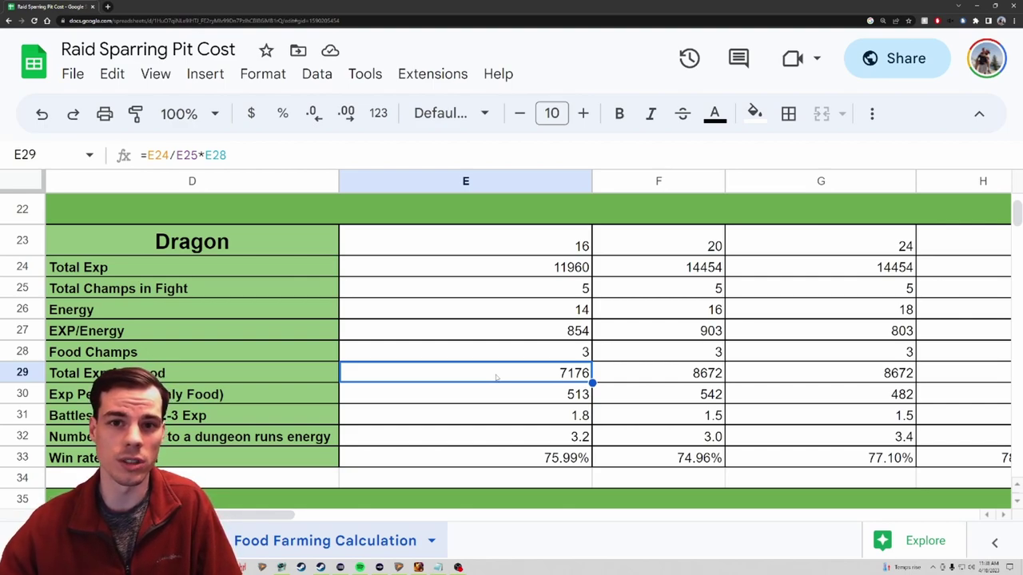
click(504, 397)
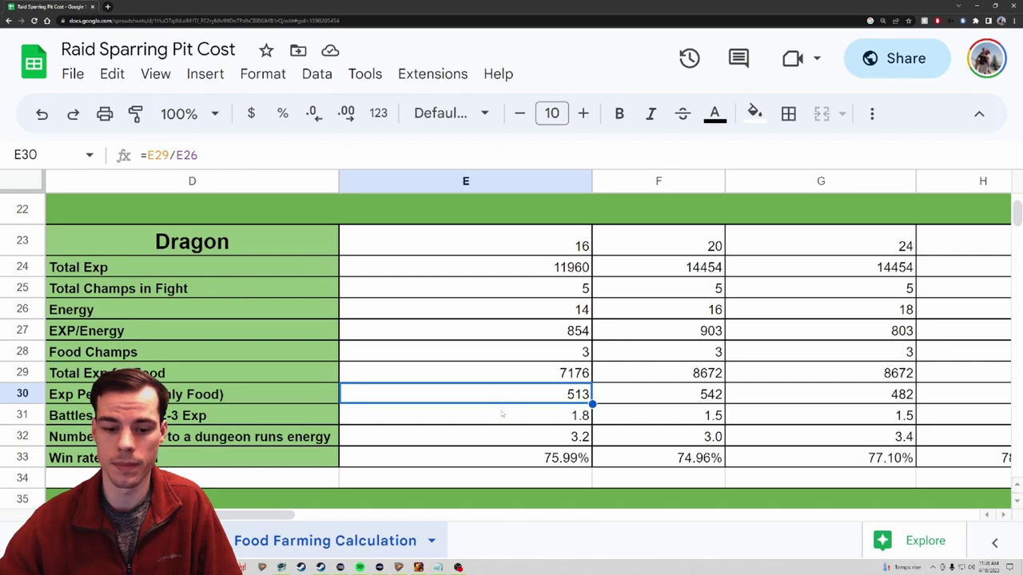
click(502, 415)
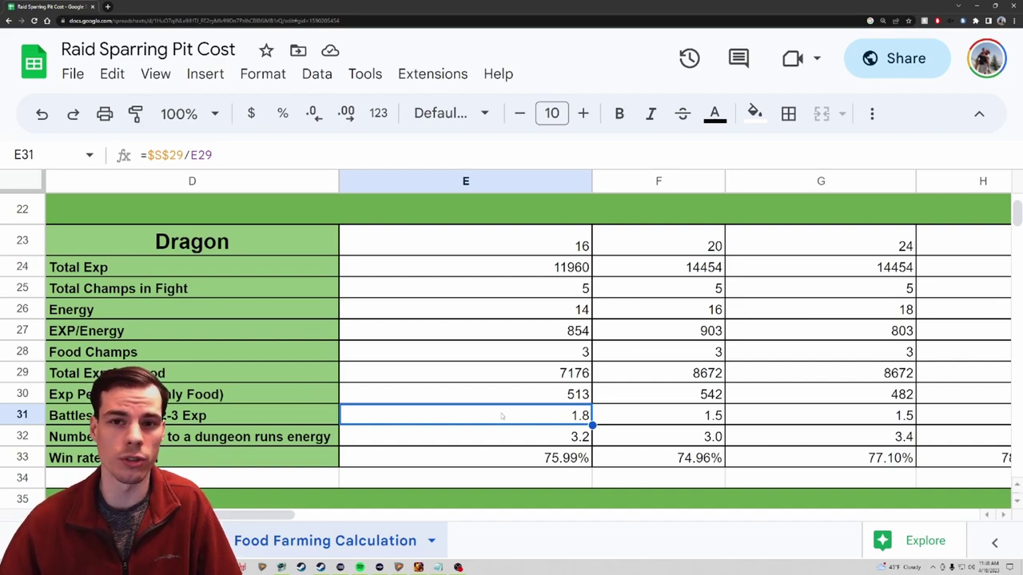
click(498, 436)
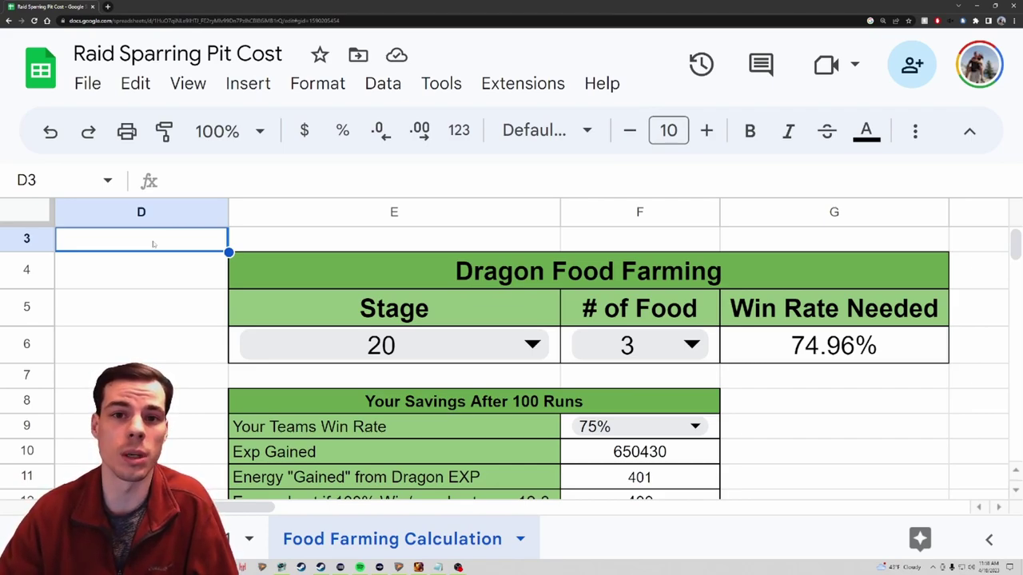
- Set the # of Food in the Dragon Food Farming calculator to 2
click(223, 337)
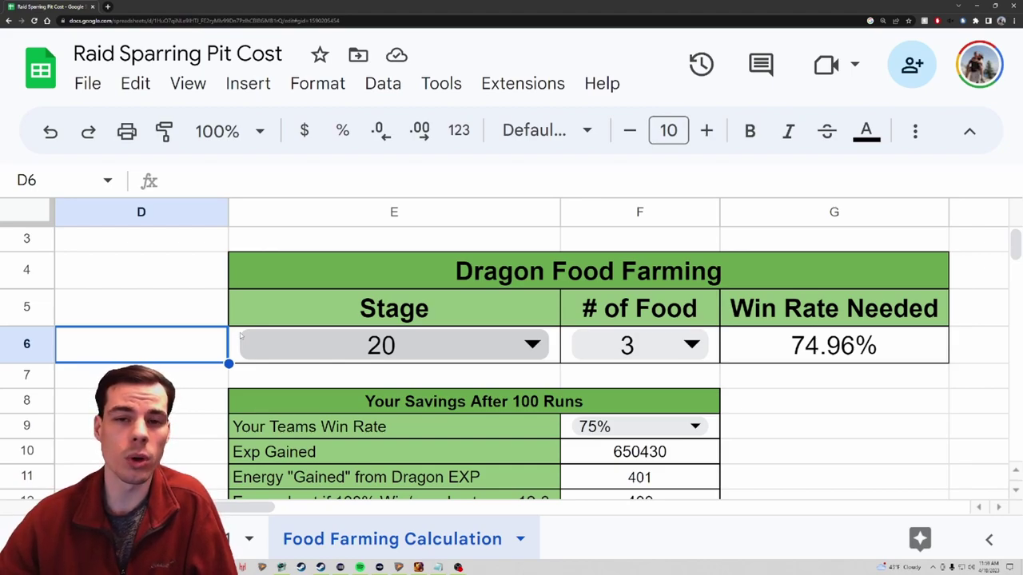
click(634, 330)
key(Return)
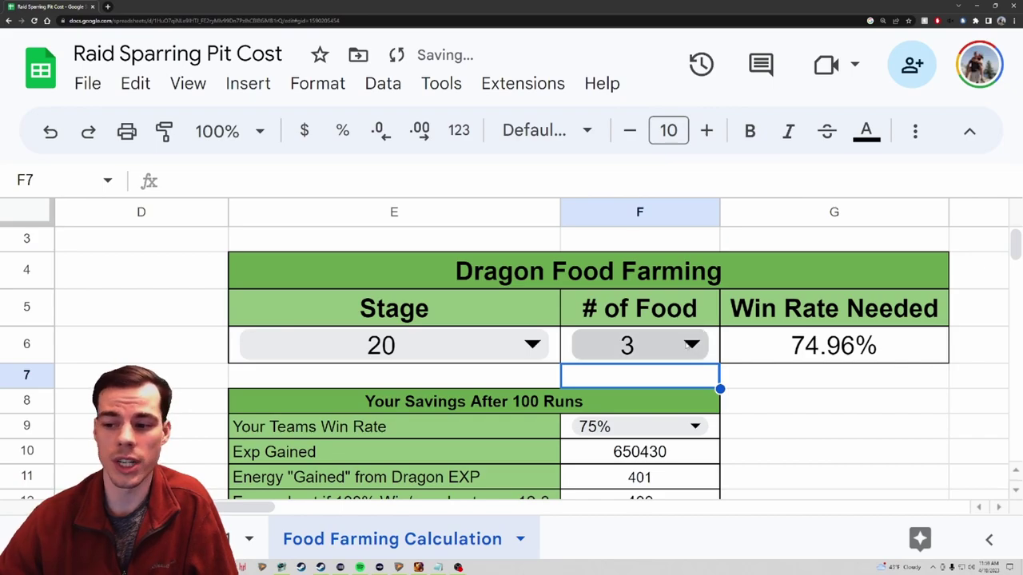
double_click(691, 344)
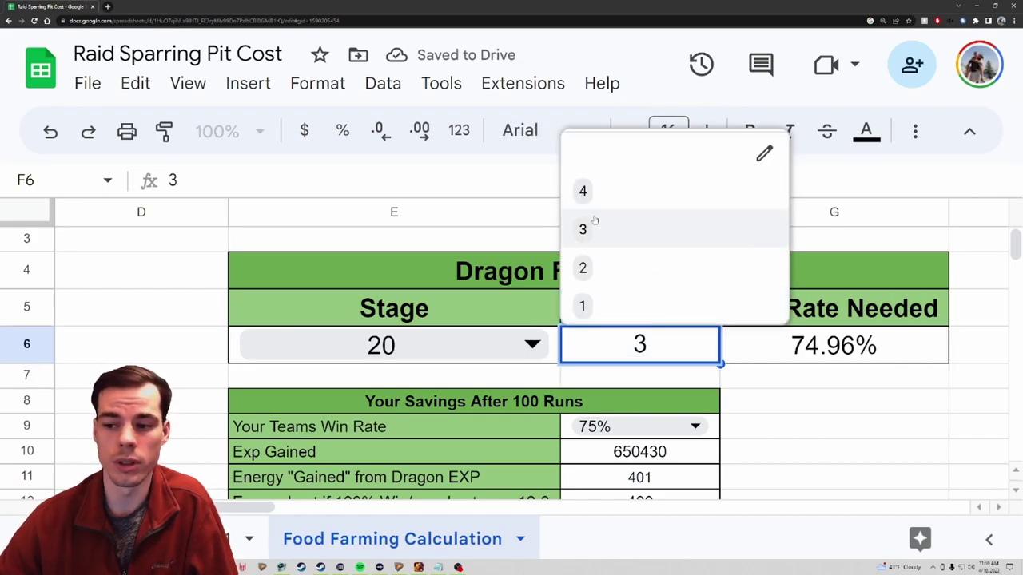
click(614, 269)
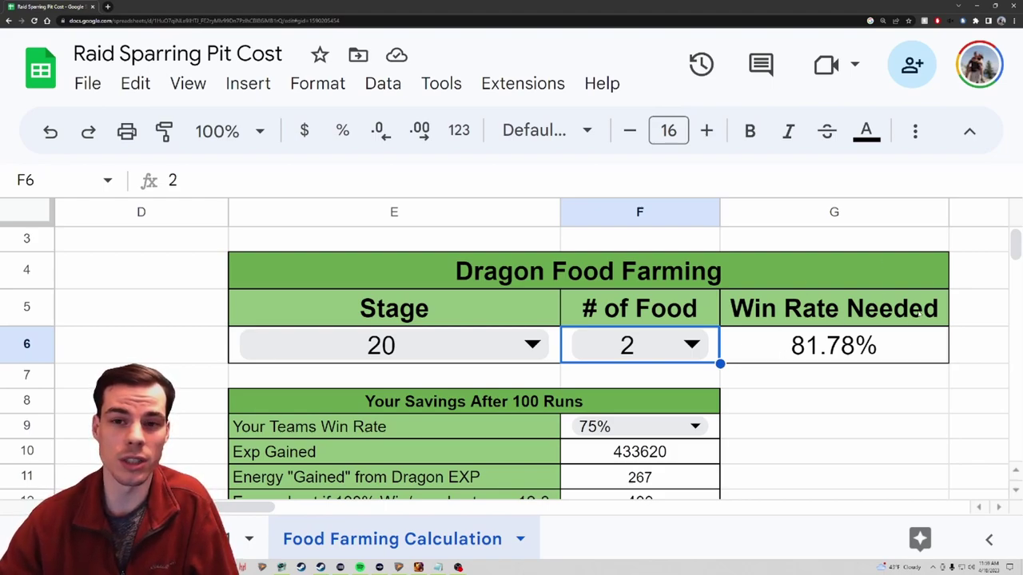
- Set the Dragon Food Farming stage to 10 Hard and the # of Food to 3
click(531, 345)
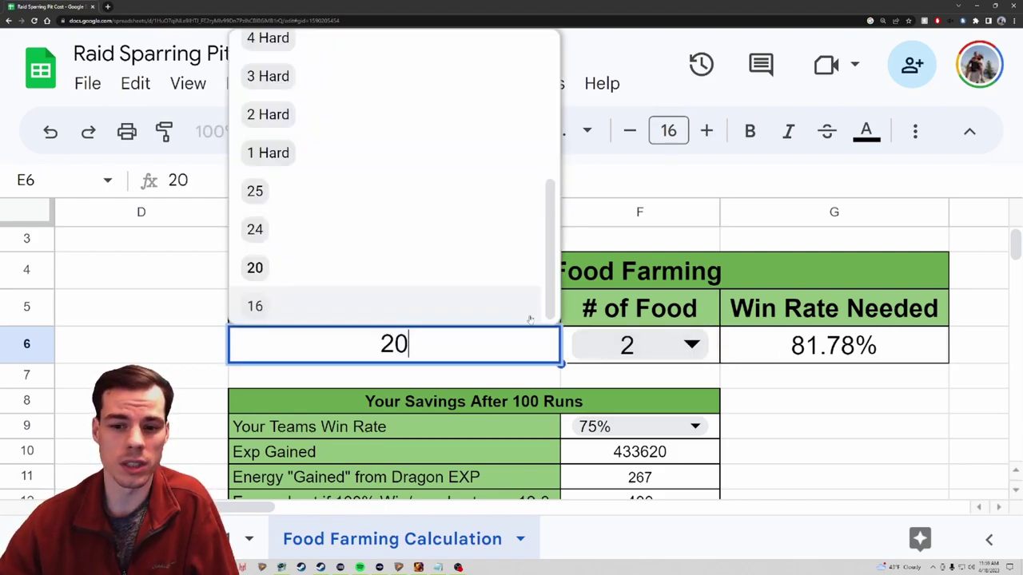
scroll(362, 211, up, 3)
scroll(362, 211, up, 1)
click(342, 99)
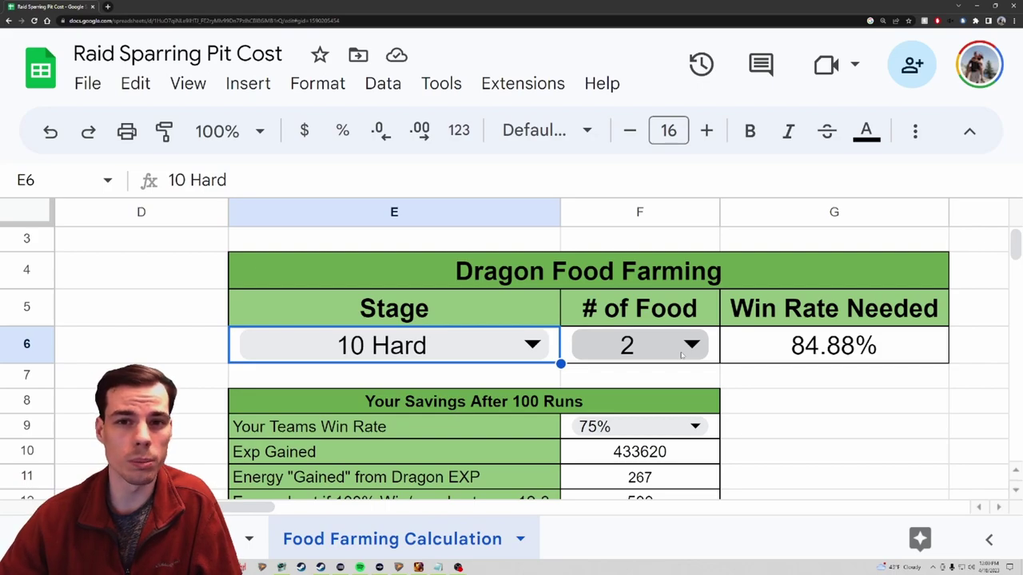
click(683, 352)
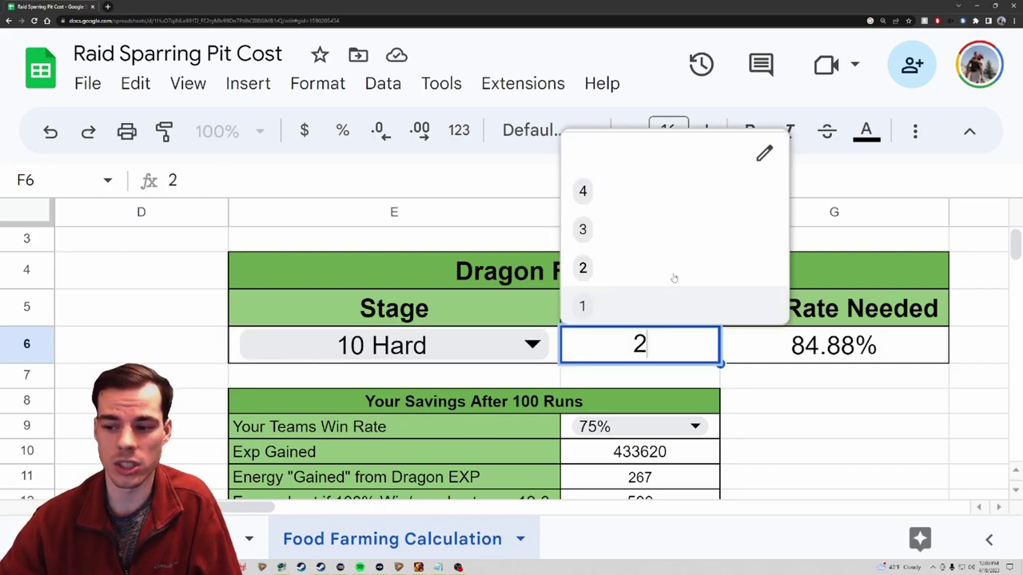
click(621, 238)
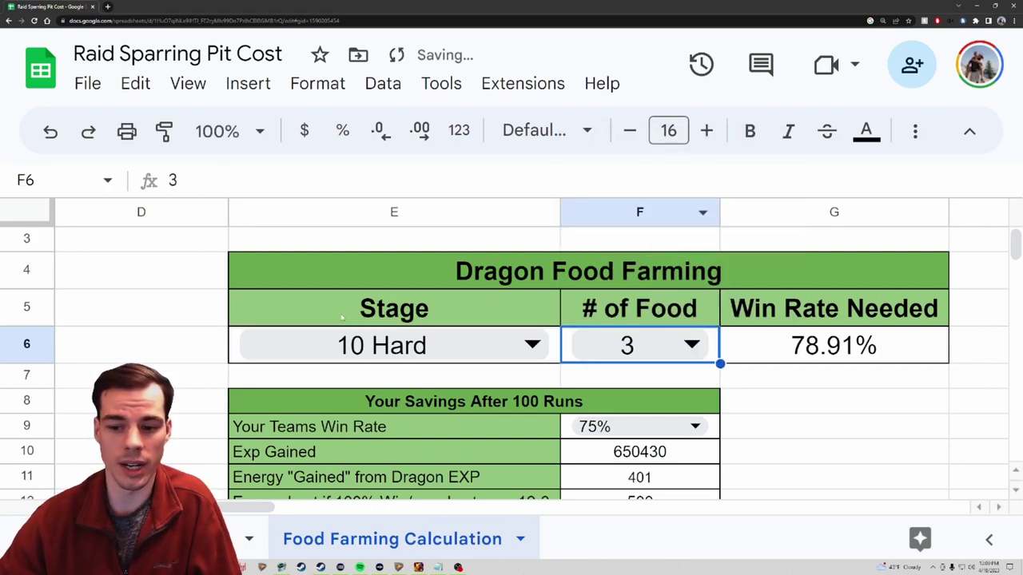
click(901, 356)
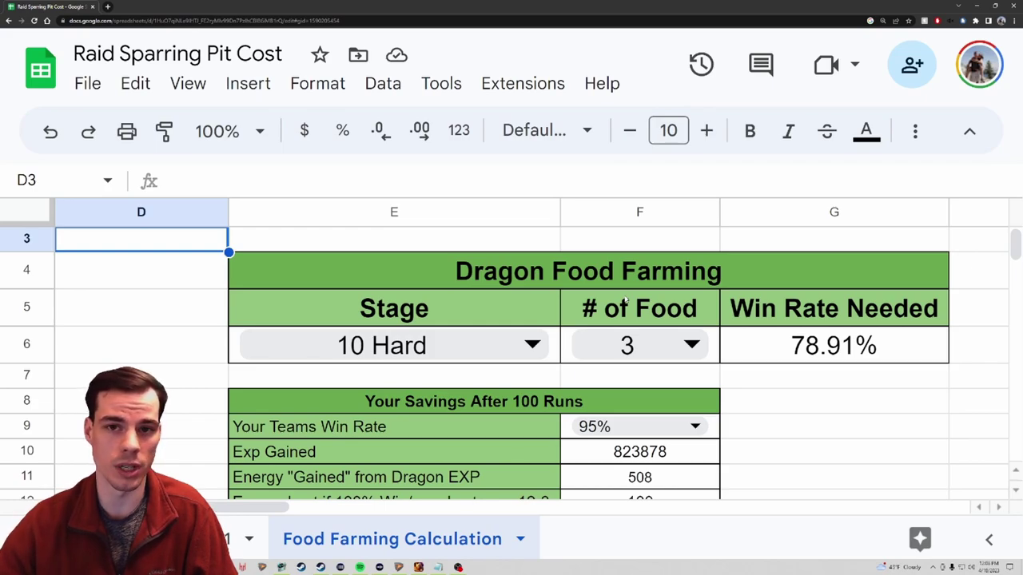
- Check the available Stage and # of Food options above the Your Savings After 100 Runs table, keeping the current choices
click(1016, 489)
click(1016, 489)
click(1016, 489)
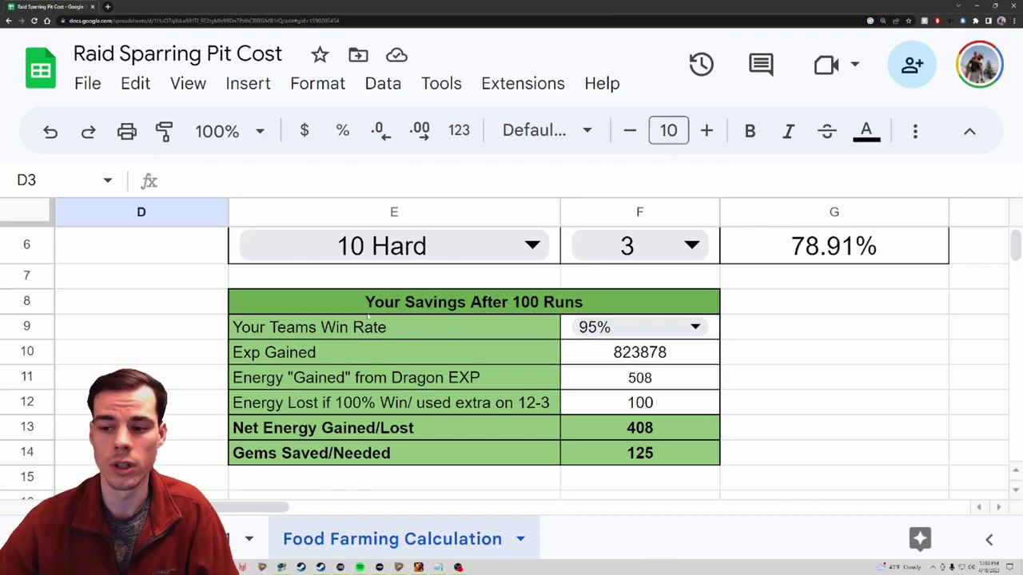
click(512, 250)
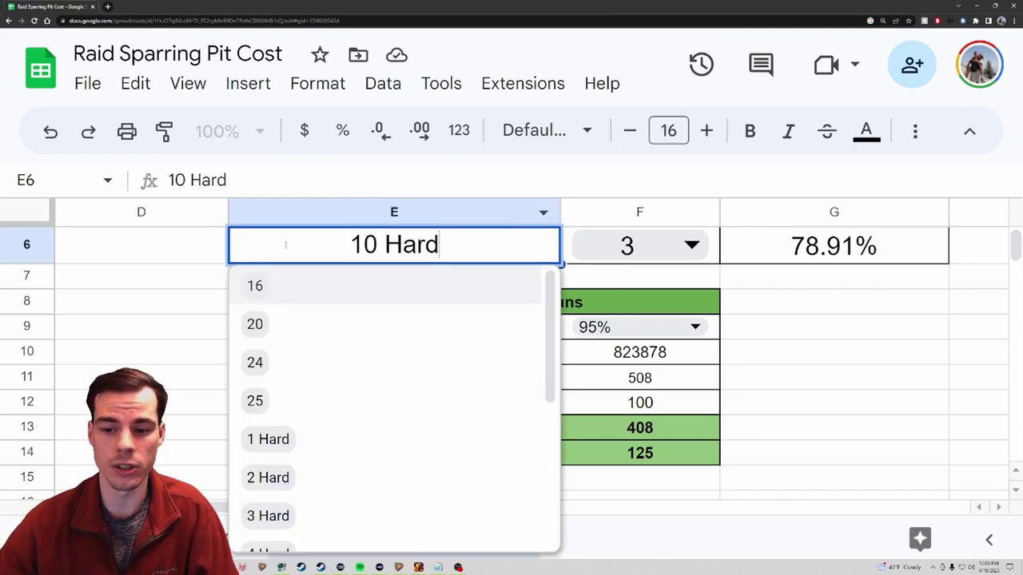
click(834, 353)
click(648, 253)
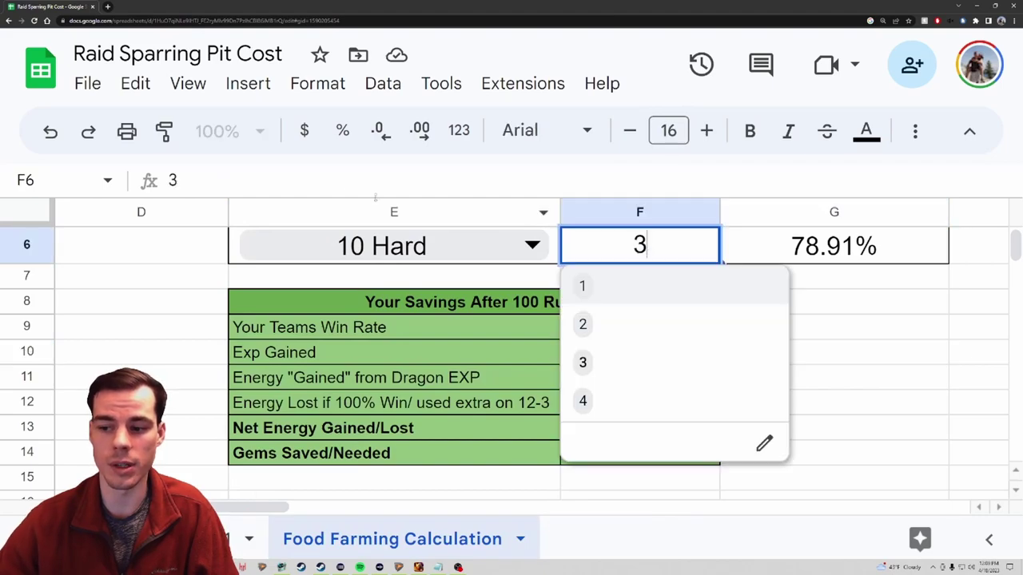
click(879, 352)
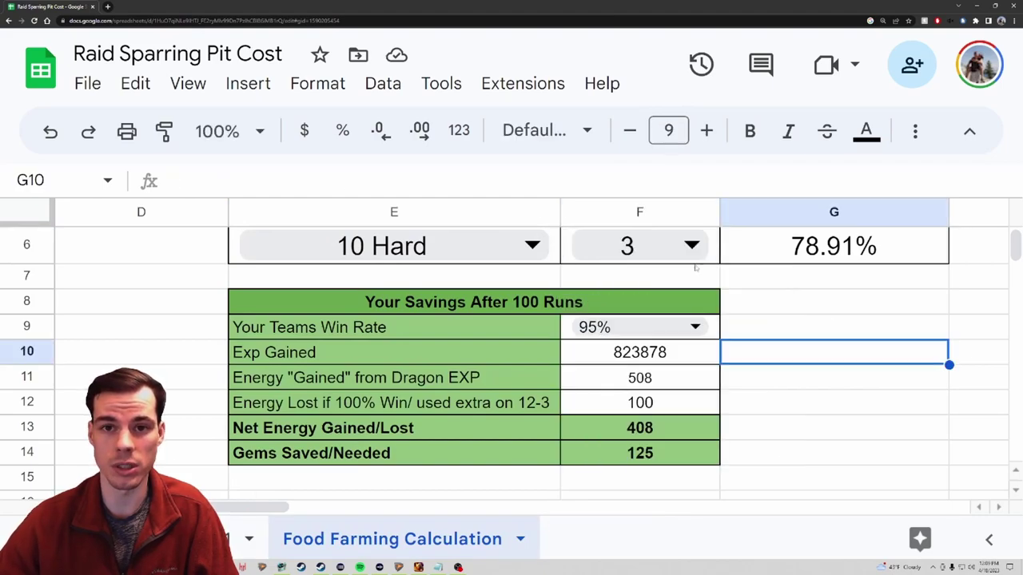
- Set Your Teams Win Rate in the Your Savings After 100 Runs table to 96%
double_click(678, 320)
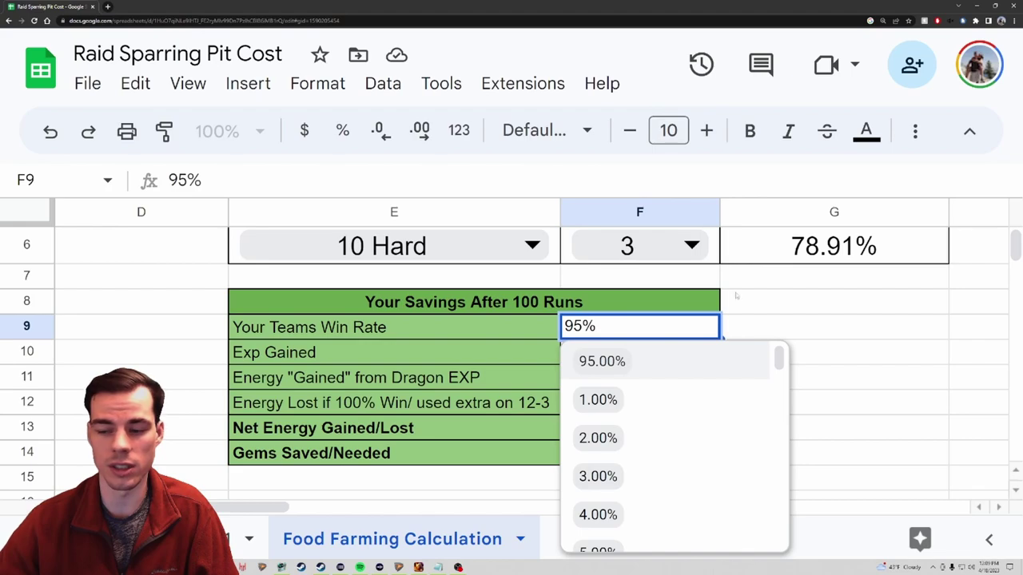
scroll(664, 391, down, 15)
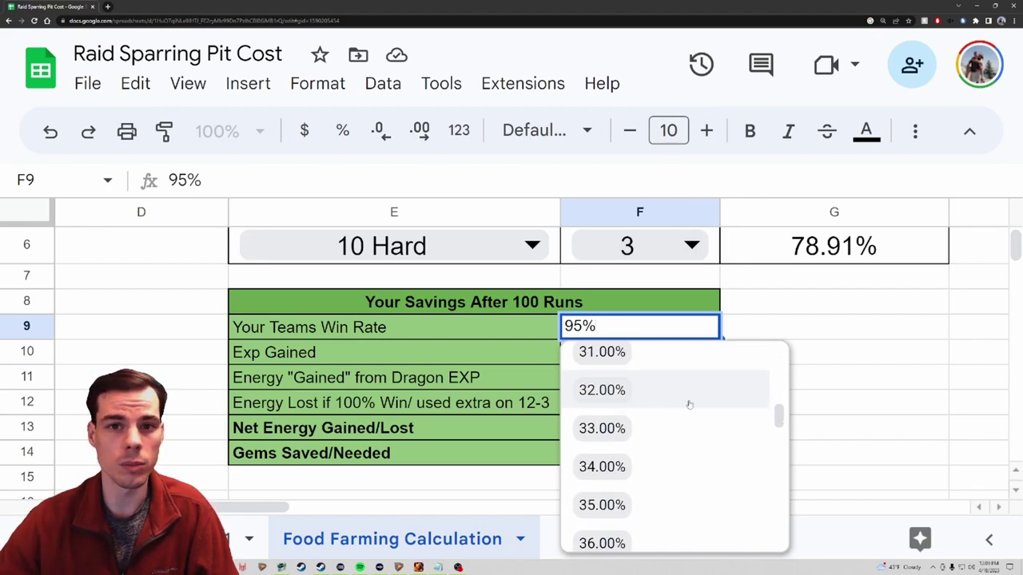
scroll(679, 407, down, 14)
scroll(692, 411, down, 18)
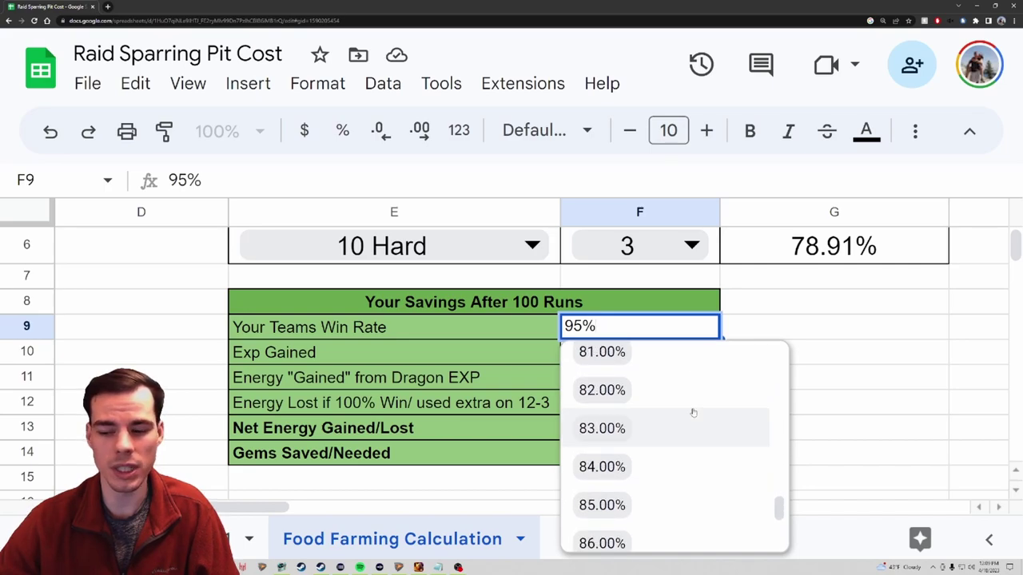
scroll(683, 417, up, 2)
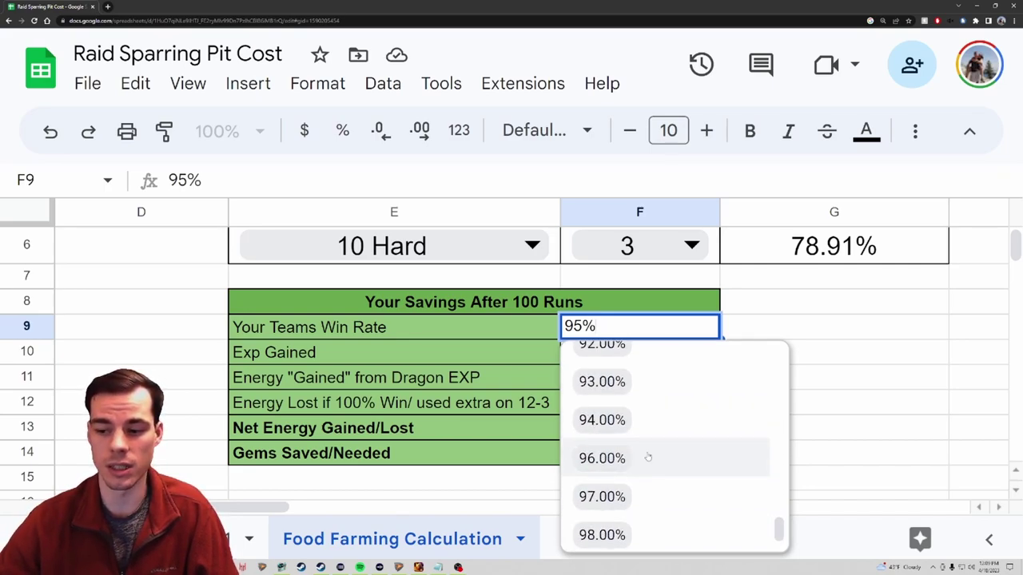
click(646, 457)
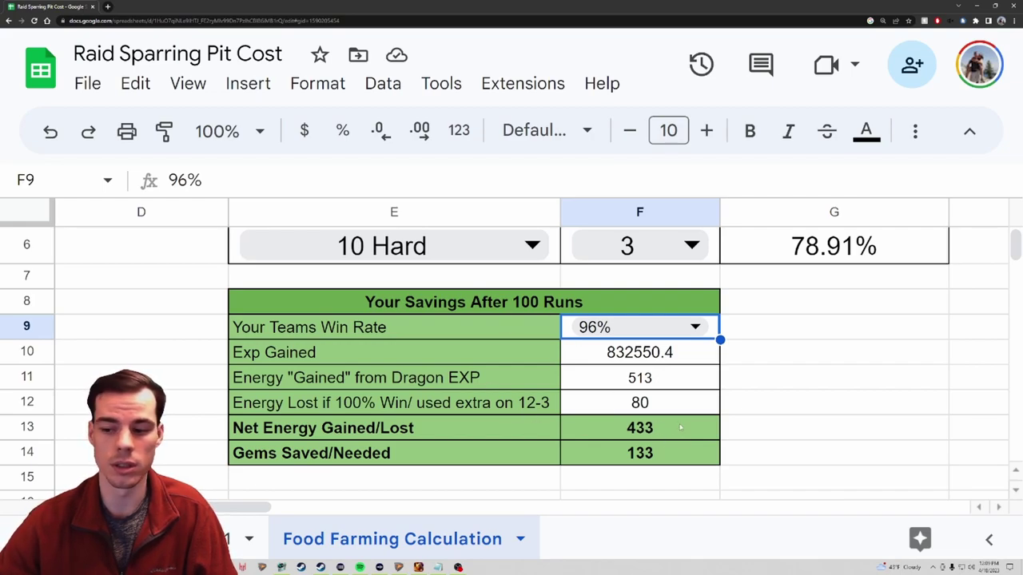
- Review the savings table cells from Exp Gained through energy gained, energy lost and net energy to Gems Saved/Needed
click(592, 359)
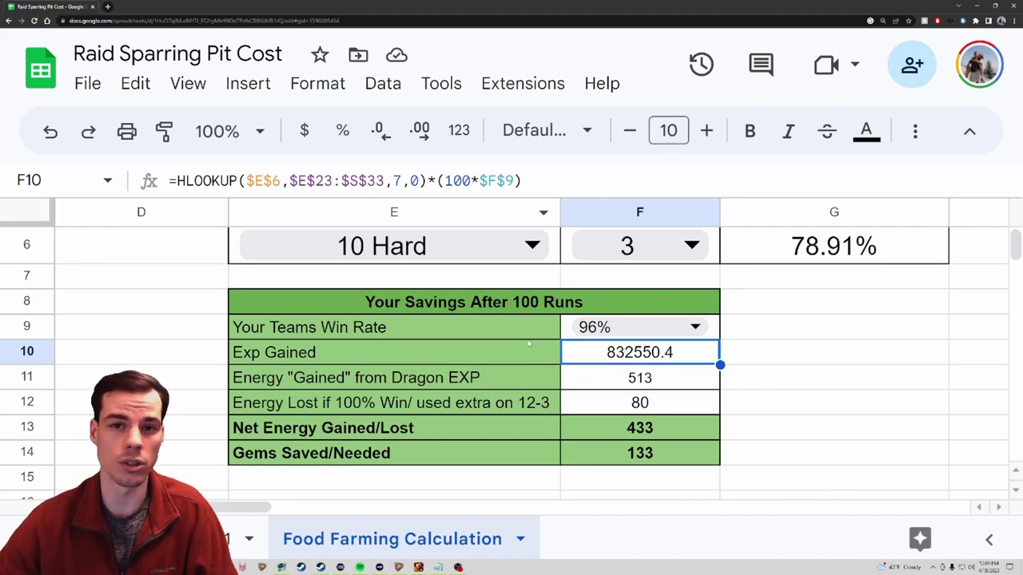
click(567, 384)
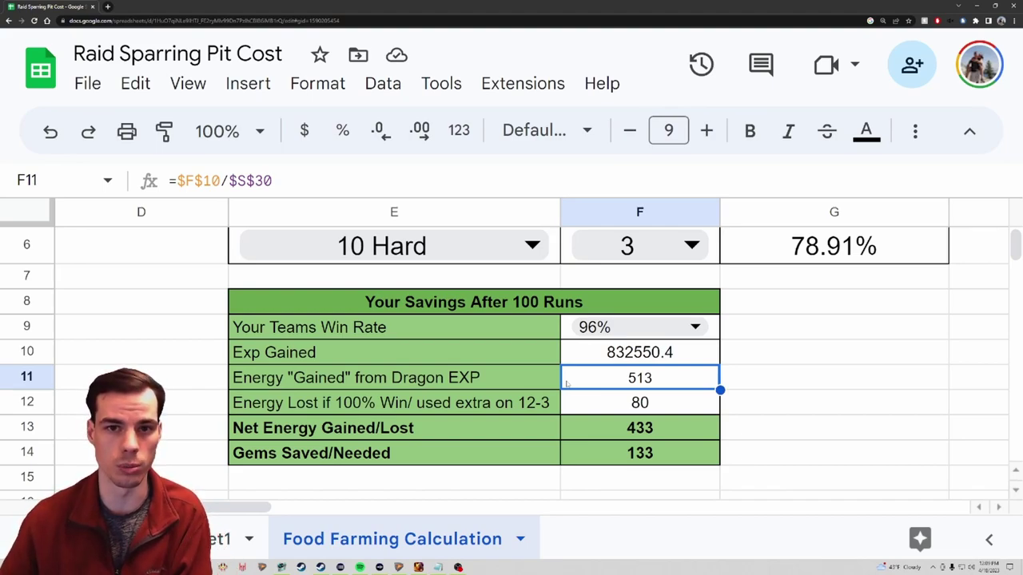
click(588, 402)
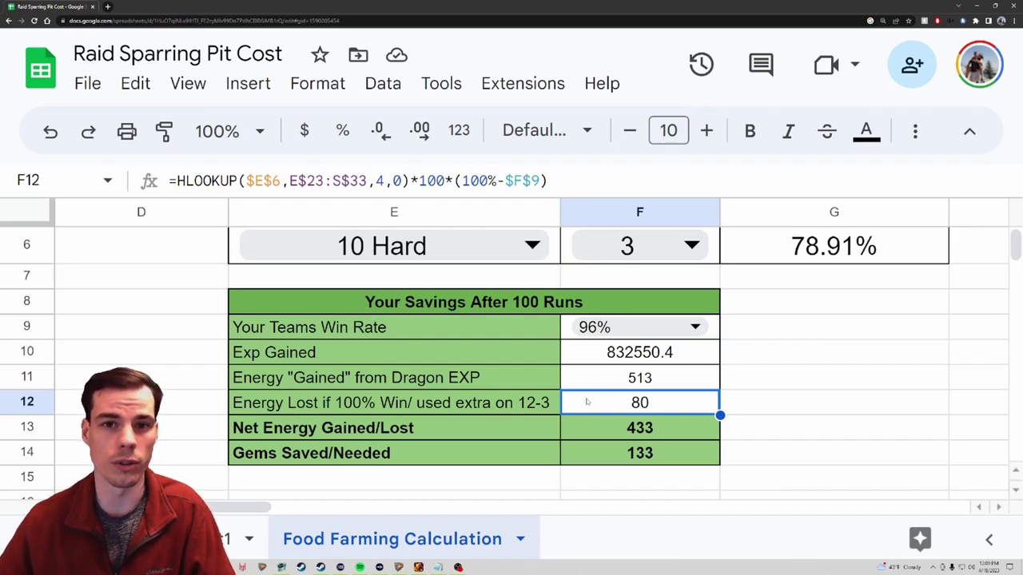
click(600, 381)
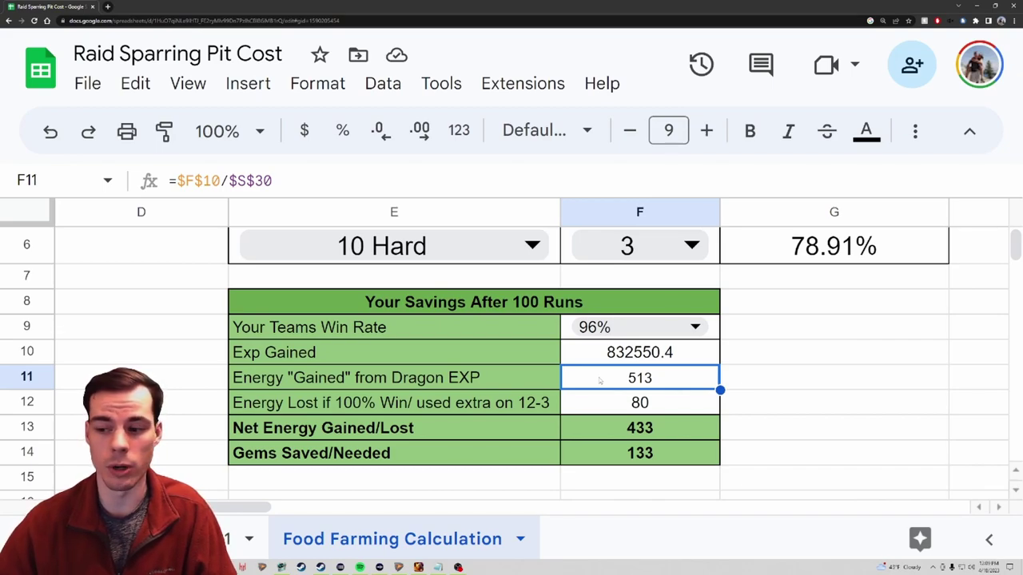
click(593, 410)
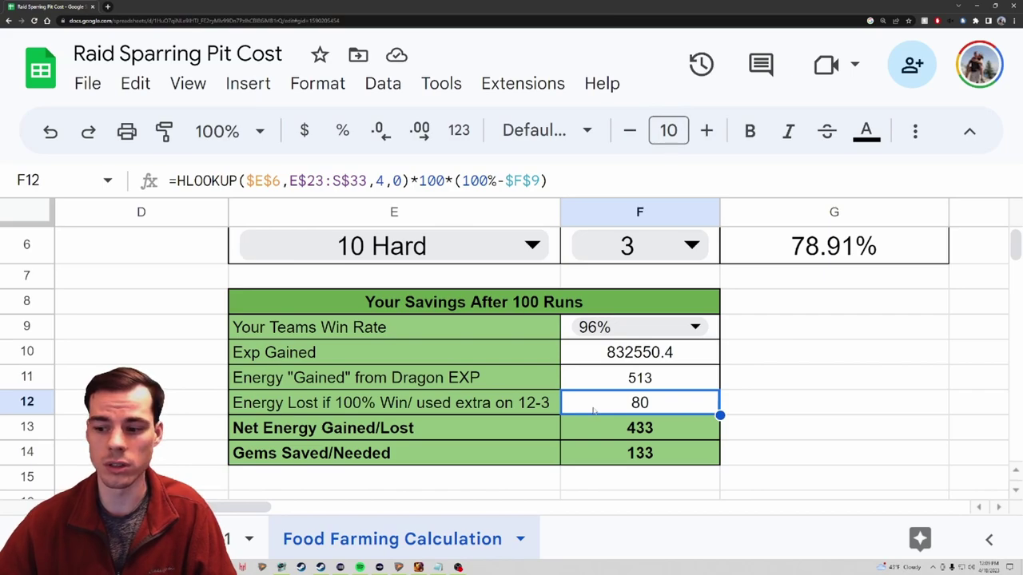
click(606, 433)
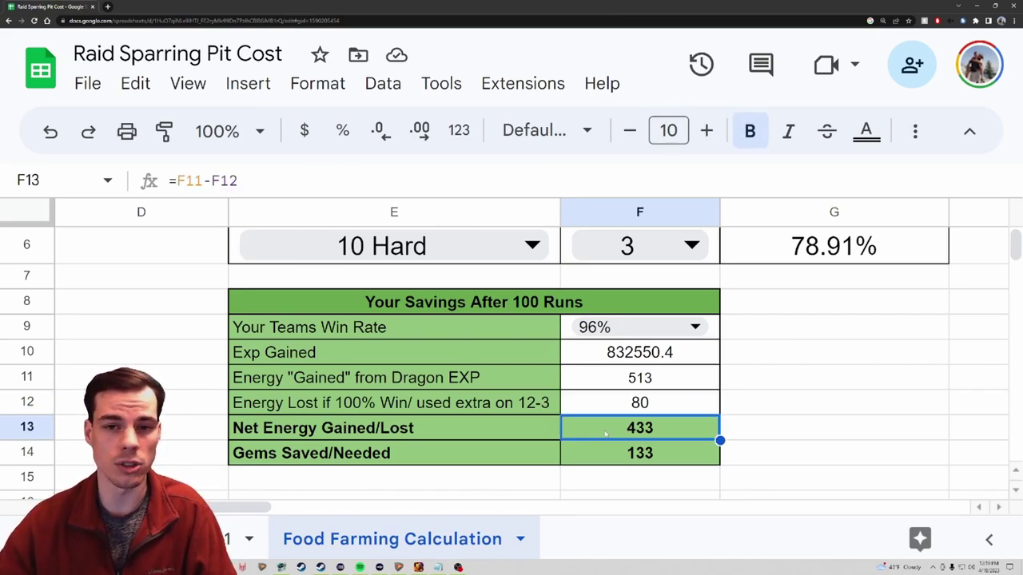
click(591, 456)
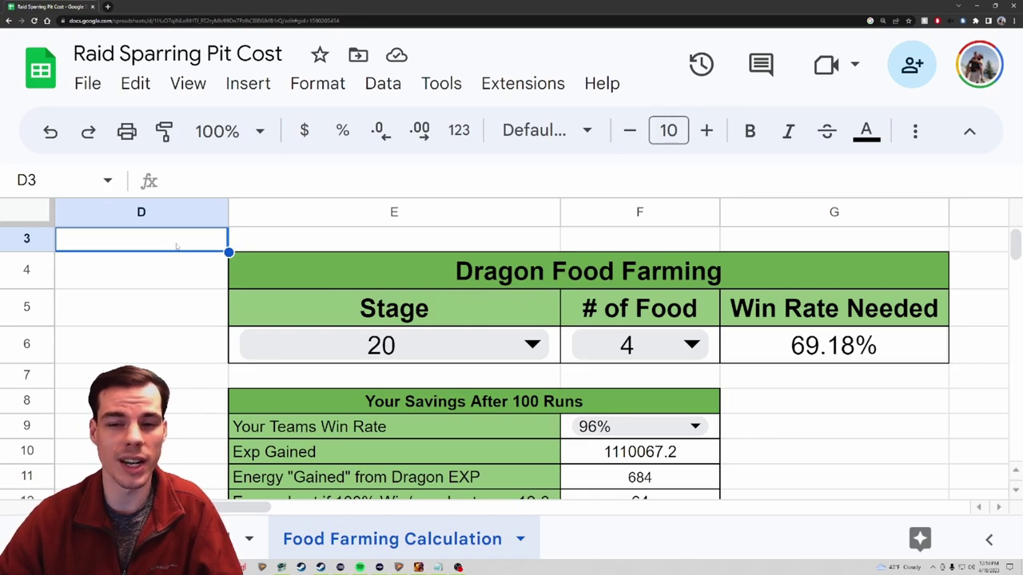
- Set Your Teams Win Rate in the Dragon savings table to 100%
scroll(176, 247, down, 3)
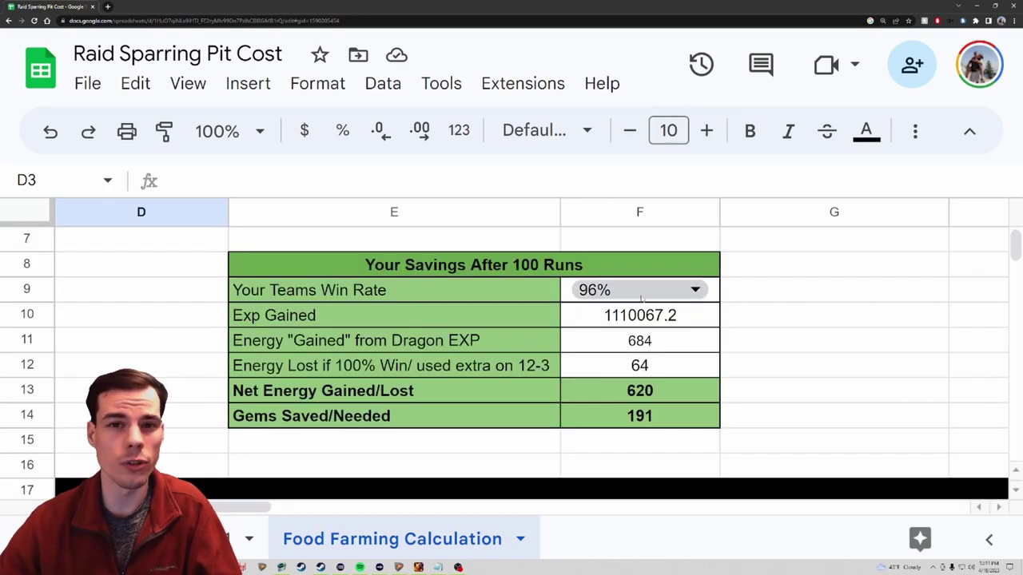
click(641, 291)
drag(779, 502, 777, 527)
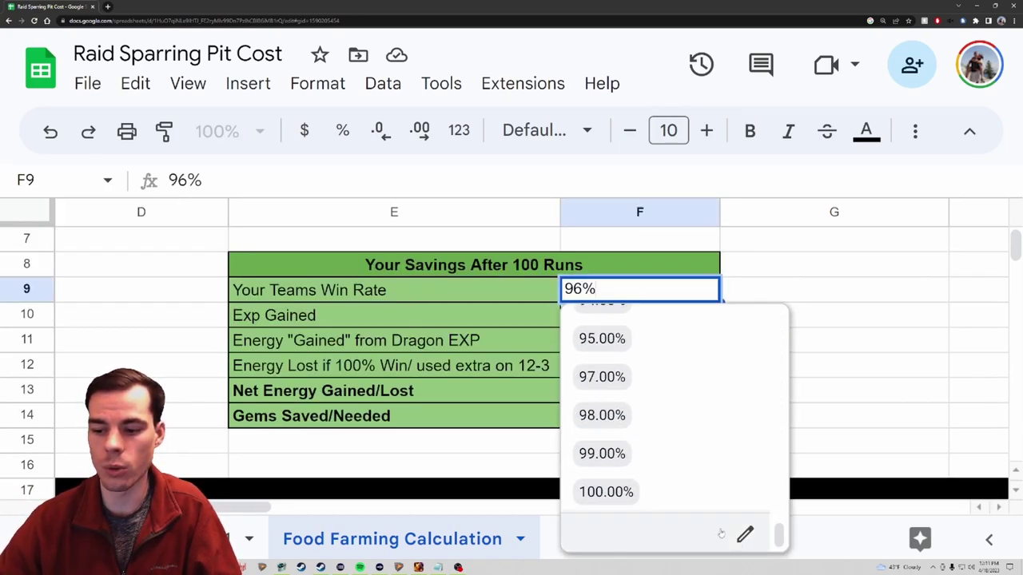
click(616, 493)
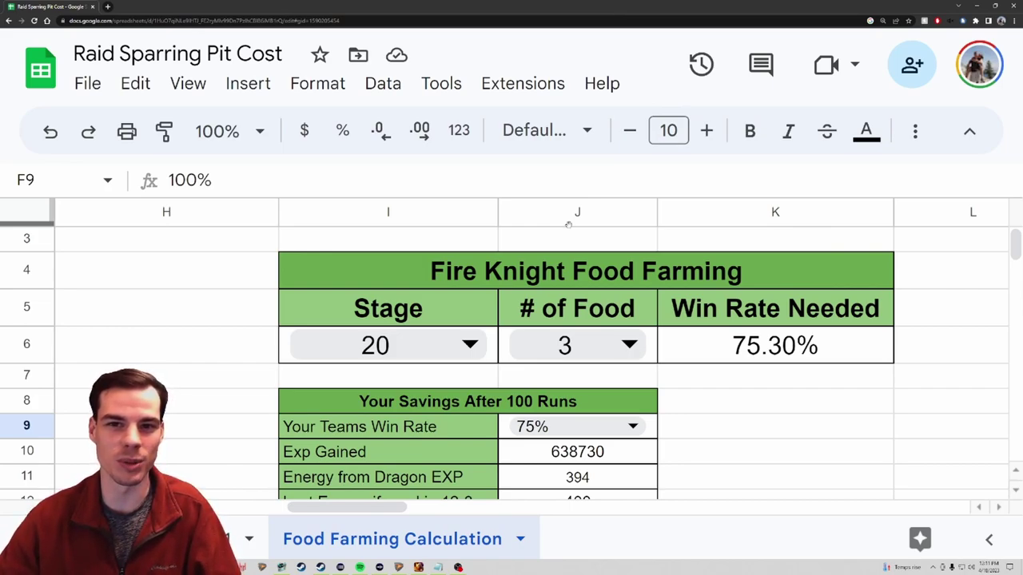
- Set the Fire Knight Food Farming stage to 25
click(455, 359)
click(363, 268)
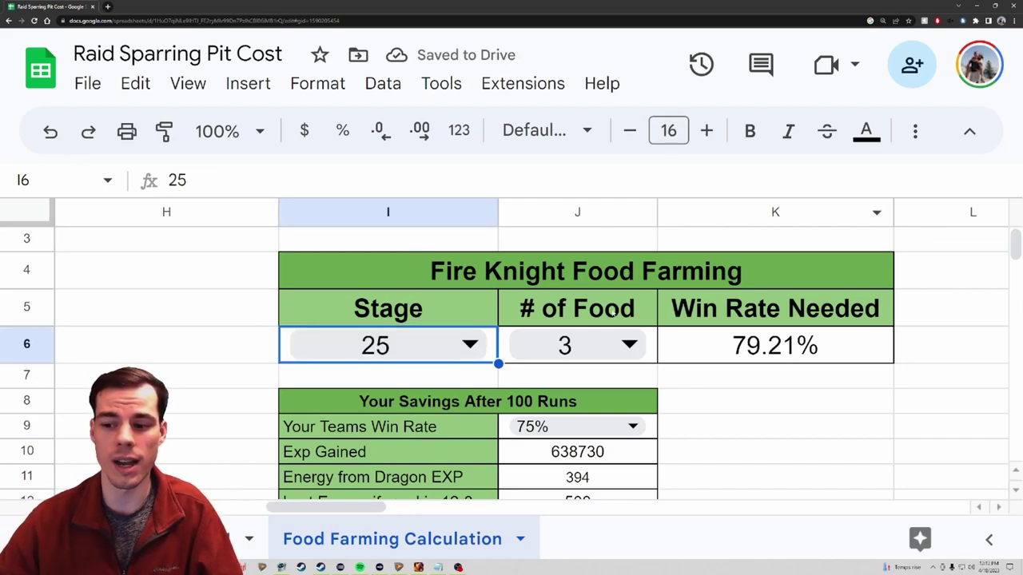
click(250, 249)
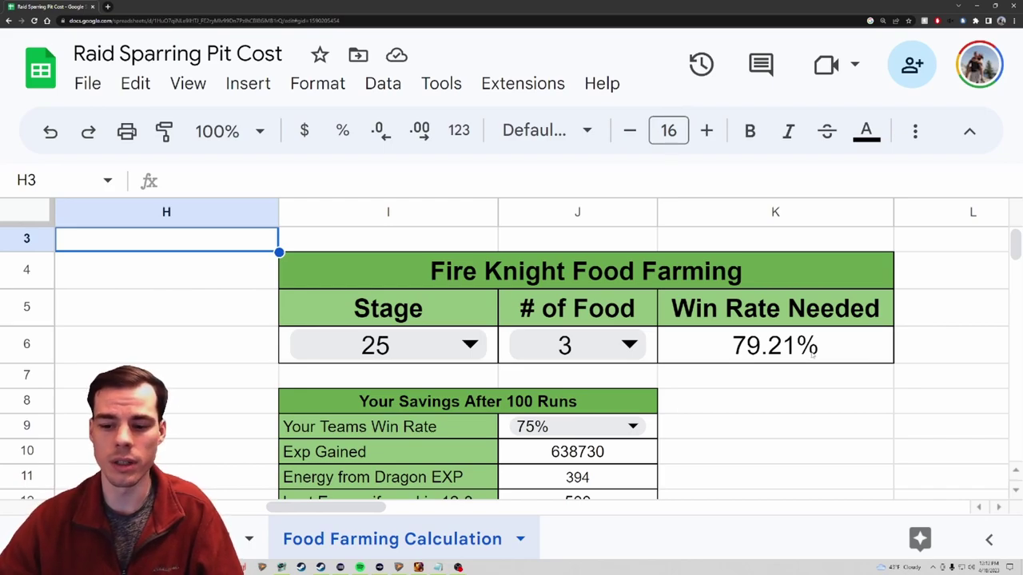
- Set Your Teams Win Rate in the Fire Knight savings table to 95% and check the Gems Saved/Needed cell
scroll(812, 361, down, 1)
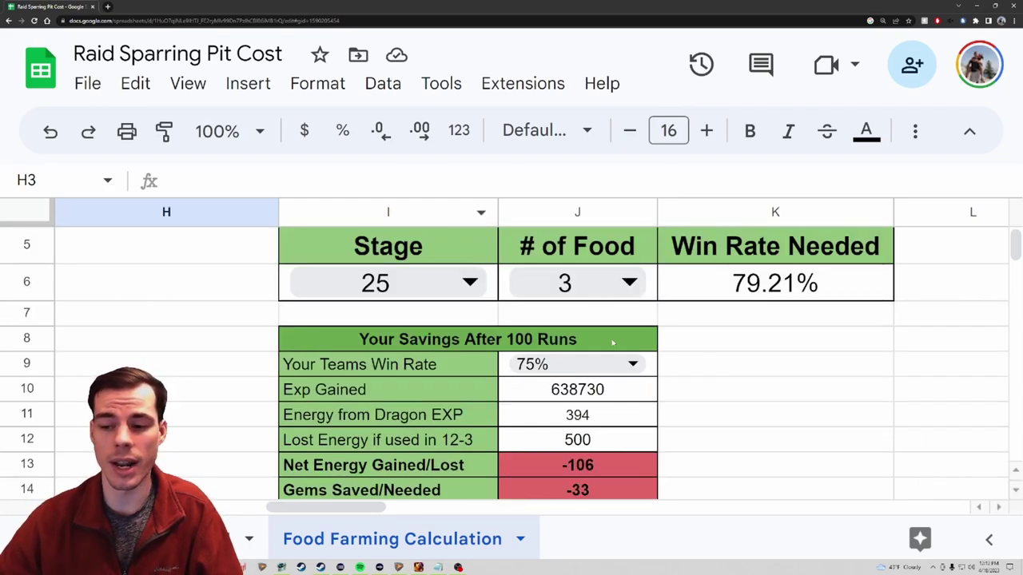
click(621, 369)
scroll(570, 288, up, 15)
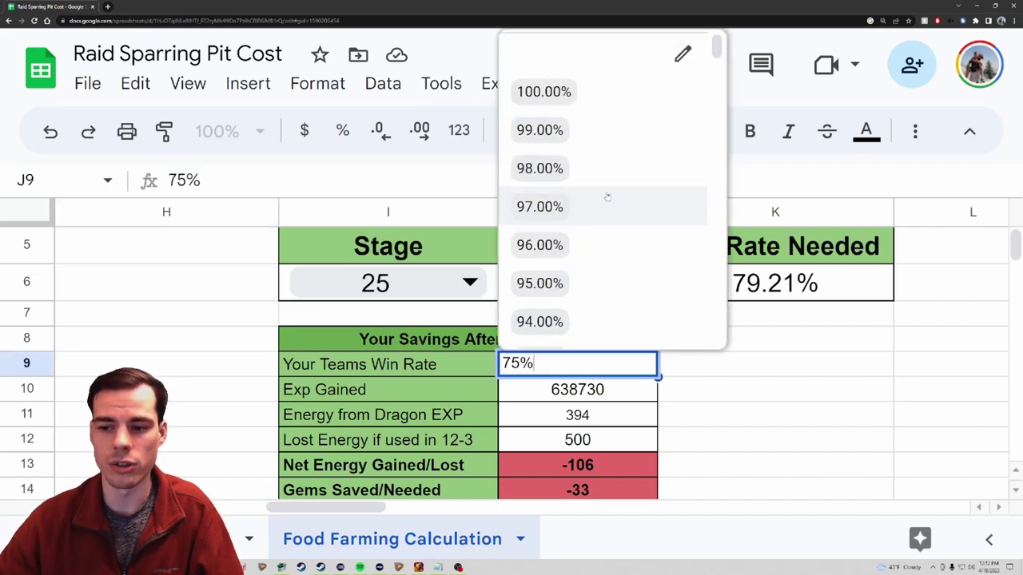
click(618, 282)
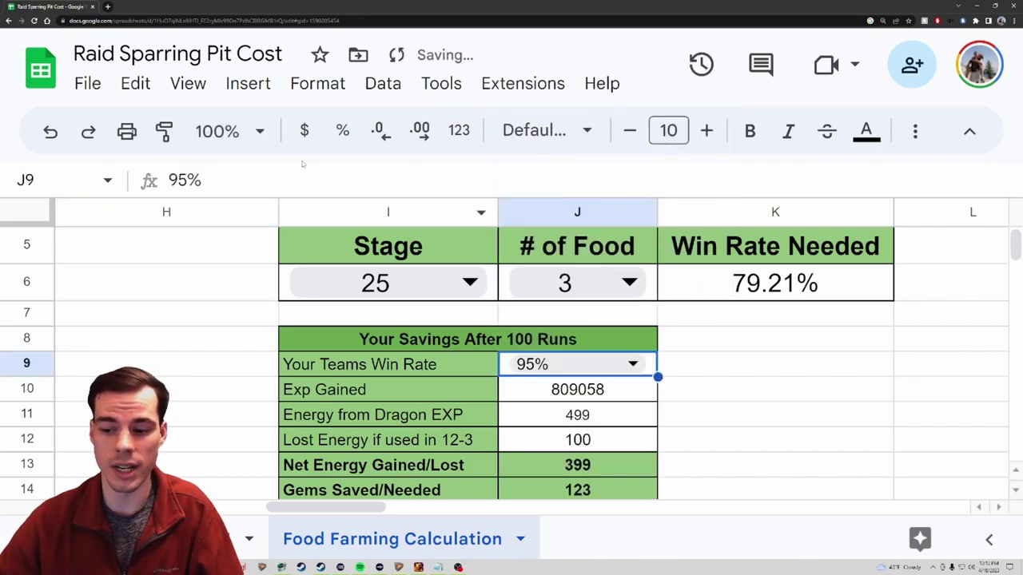
click(1014, 489)
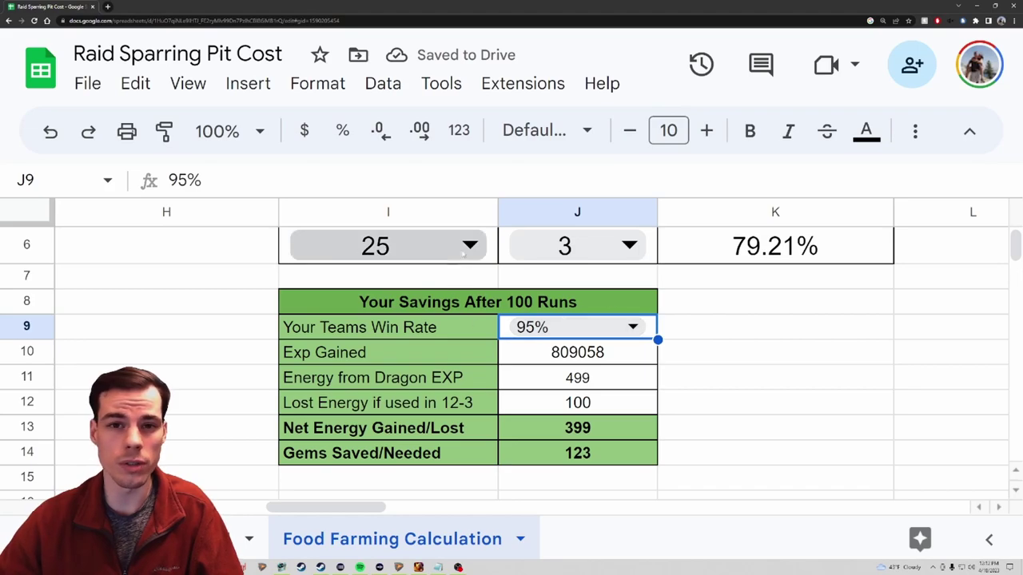
click(616, 459)
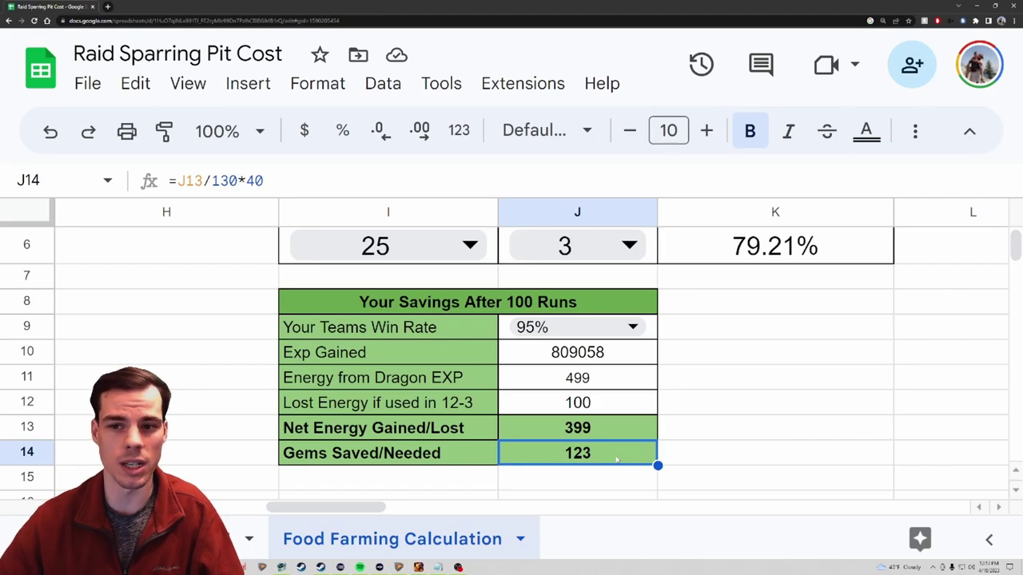
- Set Your Teams Win Rate in the Ice Golem savings table to 95% and check the resulting savings
scroll(616, 458, right, 10)
scroll(616, 458, up, 1)
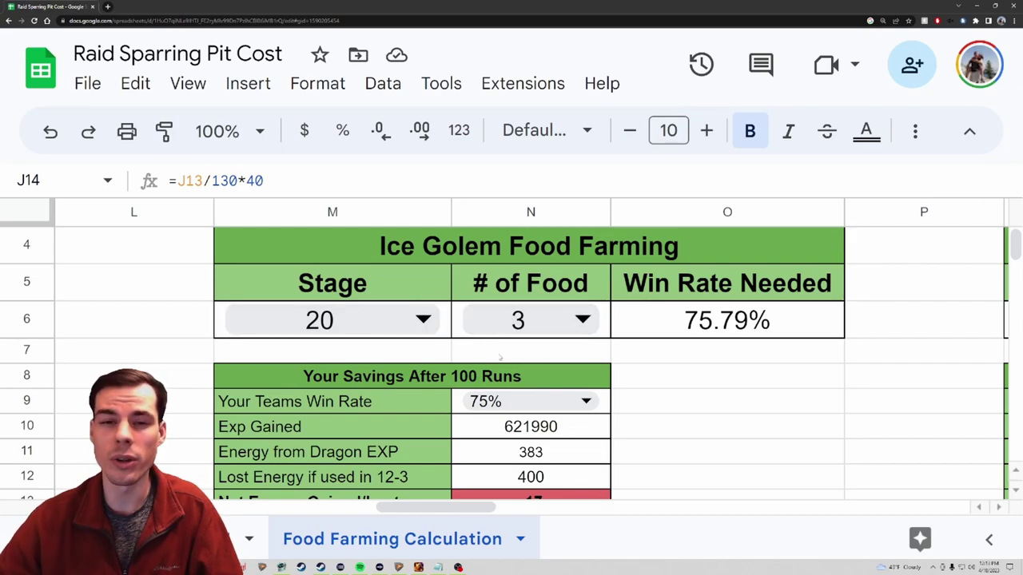
click(499, 357)
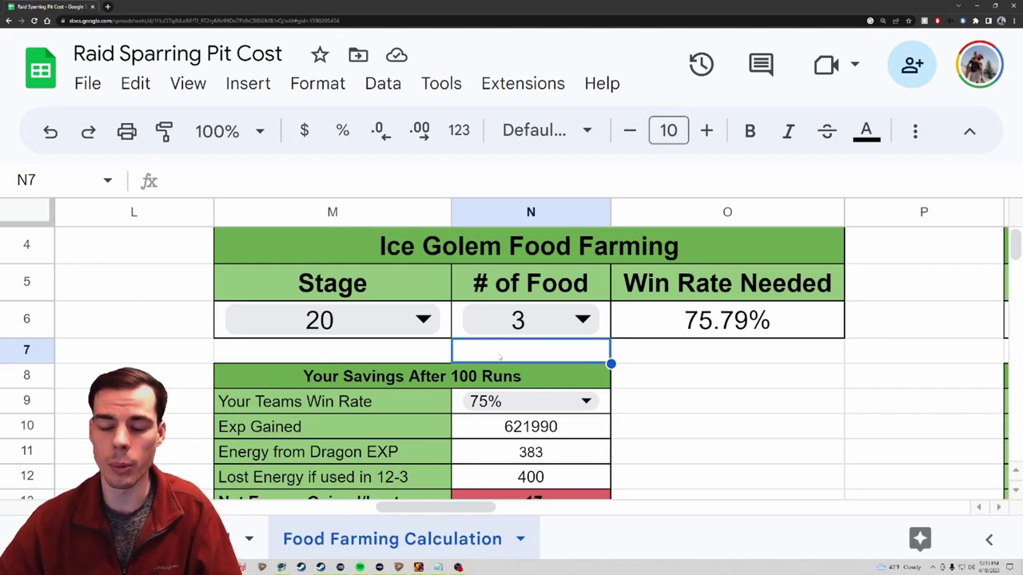
click(527, 401)
scroll(545, 231, up, 20)
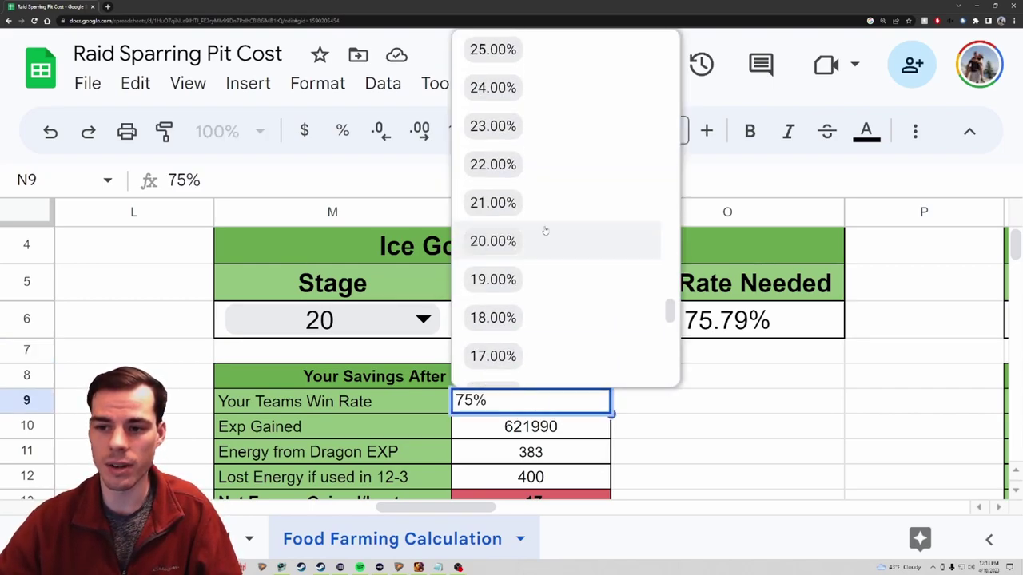
scroll(545, 230, up, 10)
click(540, 285)
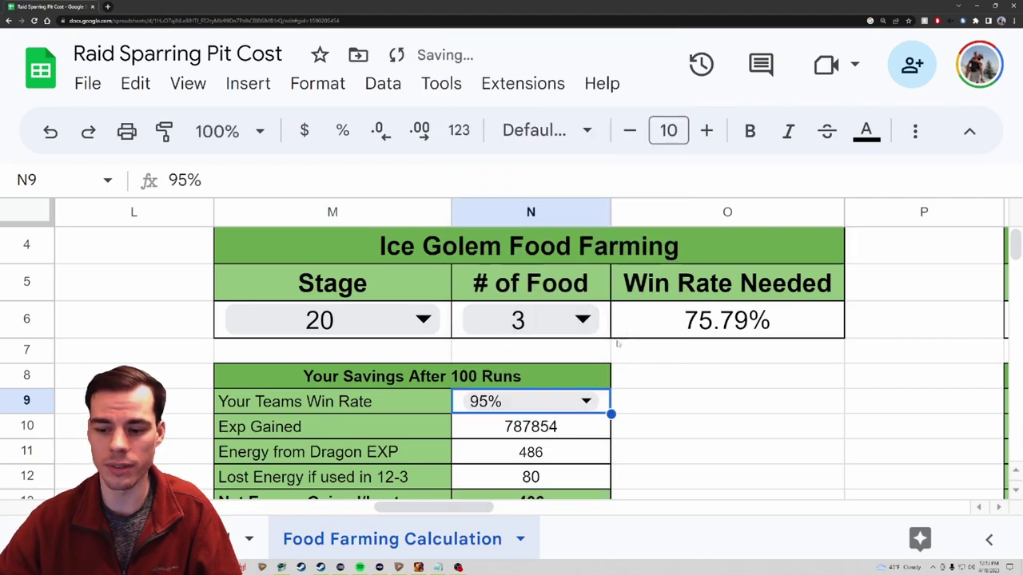
scroll(491, 434, down, 2)
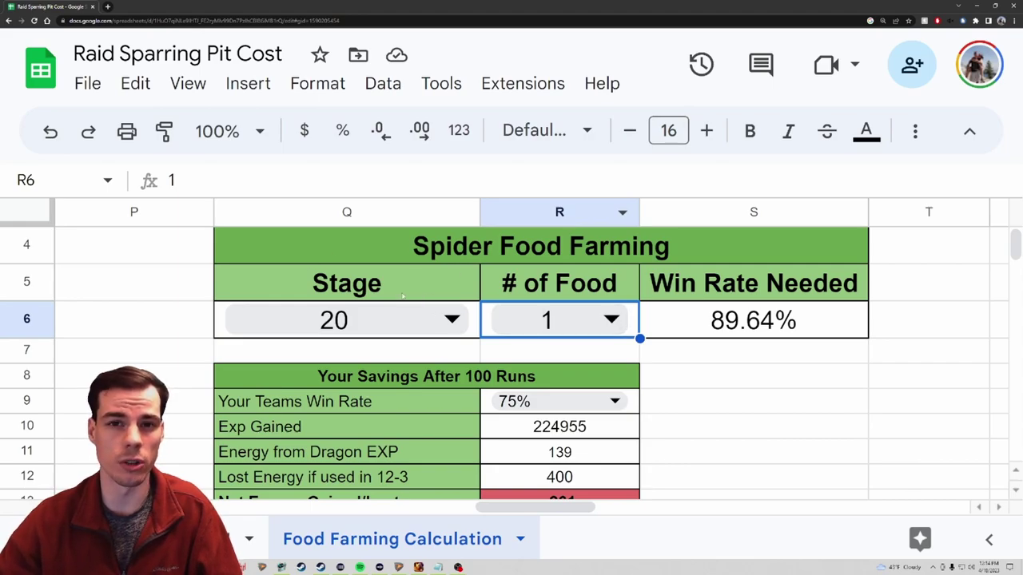
- Set the Spider Food Farming stage to 25 and the # of Food to 3
click(336, 321)
scroll(334, 348, down, 2)
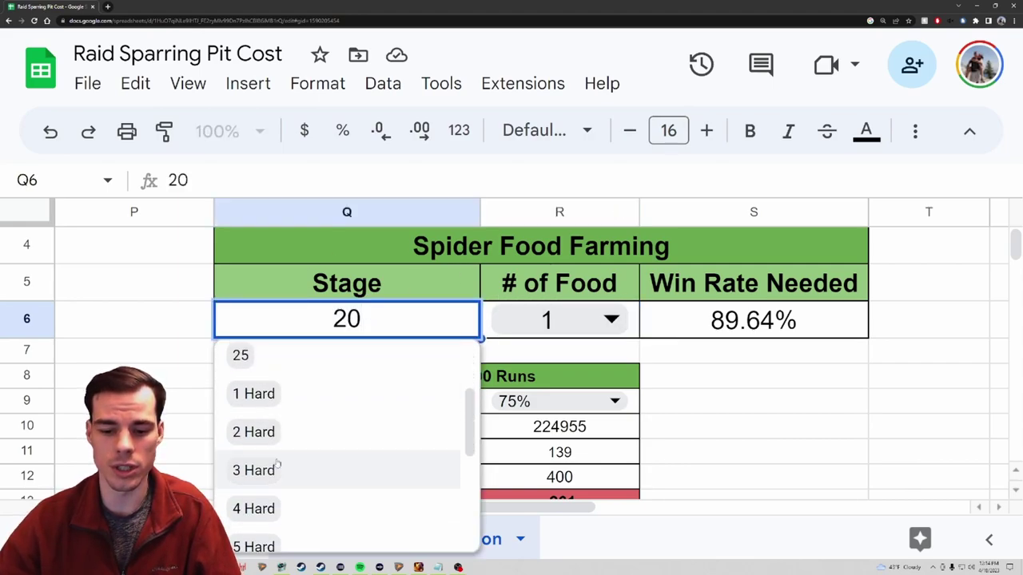
click(290, 365)
click(577, 334)
click(577, 334)
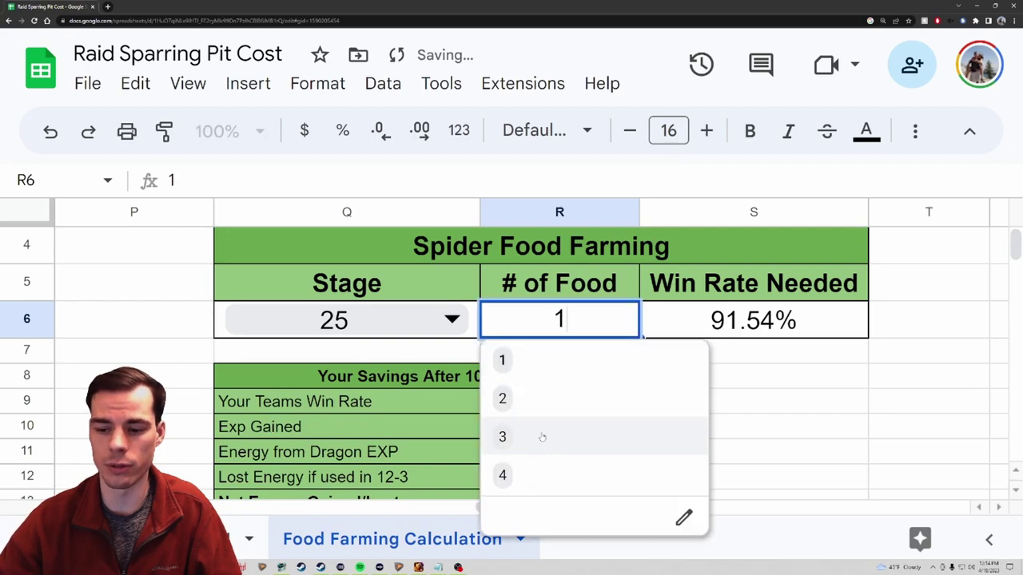
click(538, 438)
click(389, 355)
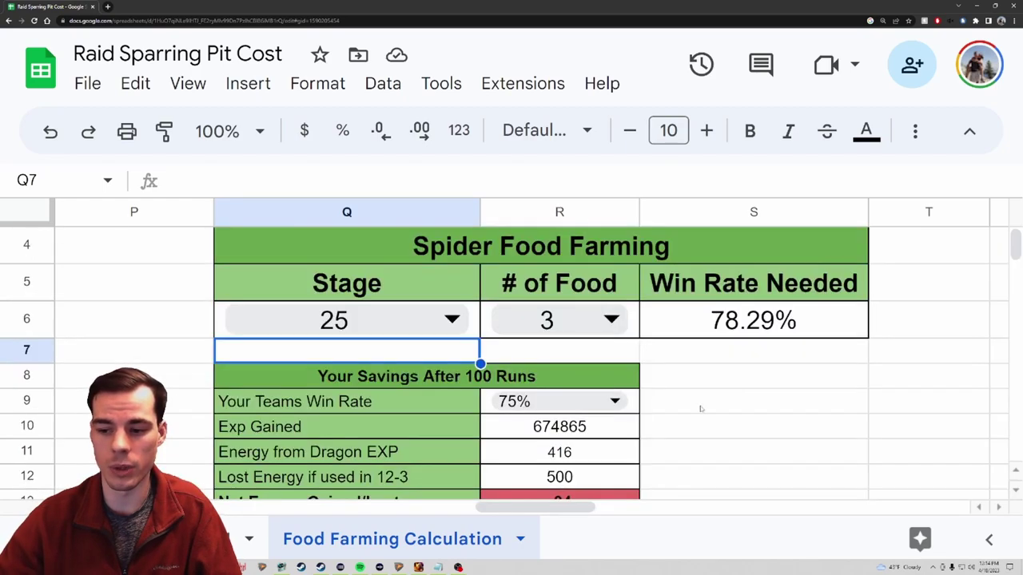
- Set Your Teams Win Rate in the Spider savings table to 99% and check the energy and gem savings
click(593, 404)
scroll(580, 240, up, 20)
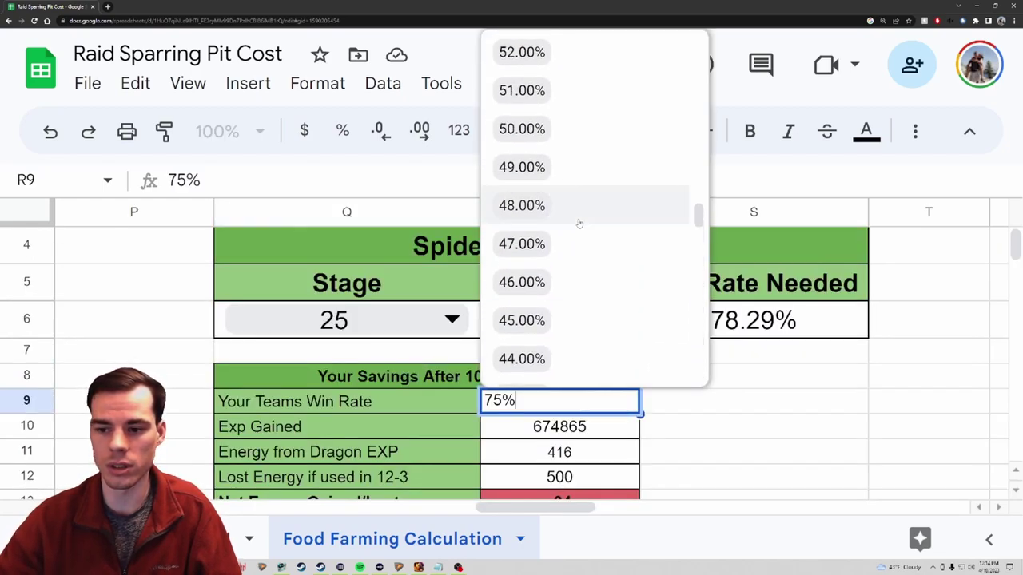
scroll(582, 252, up, 3)
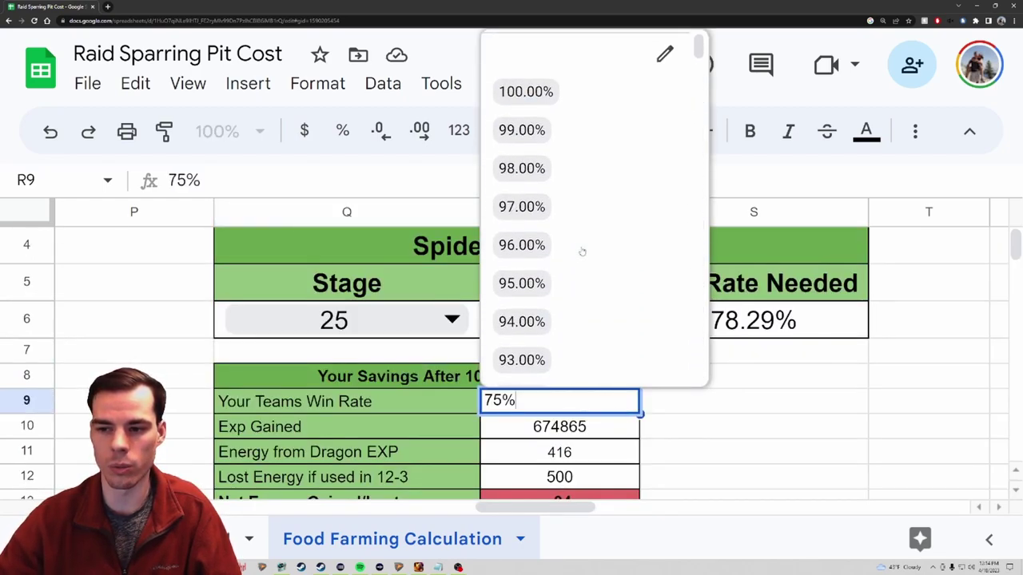
click(577, 134)
scroll(558, 467, down, 1)
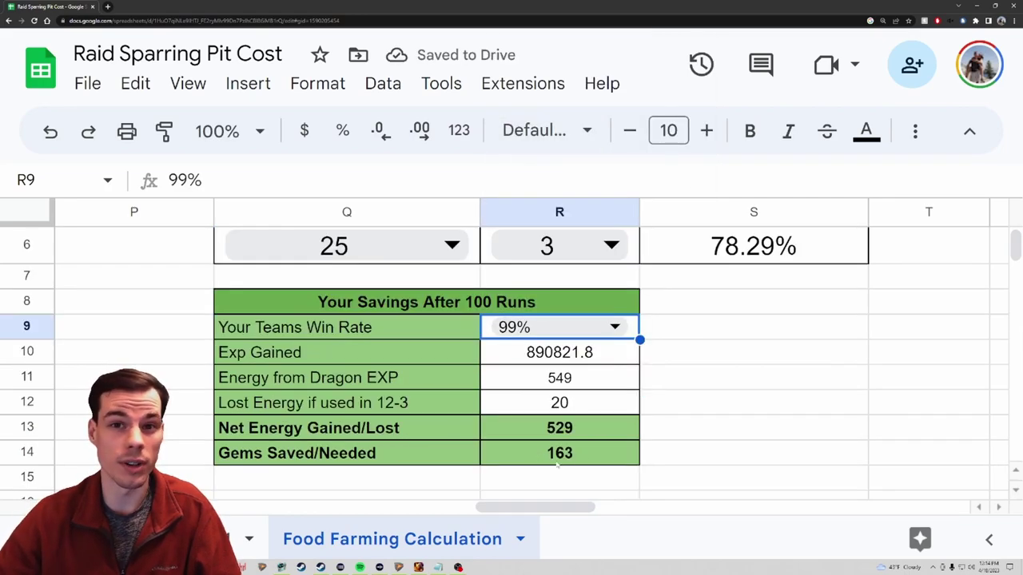